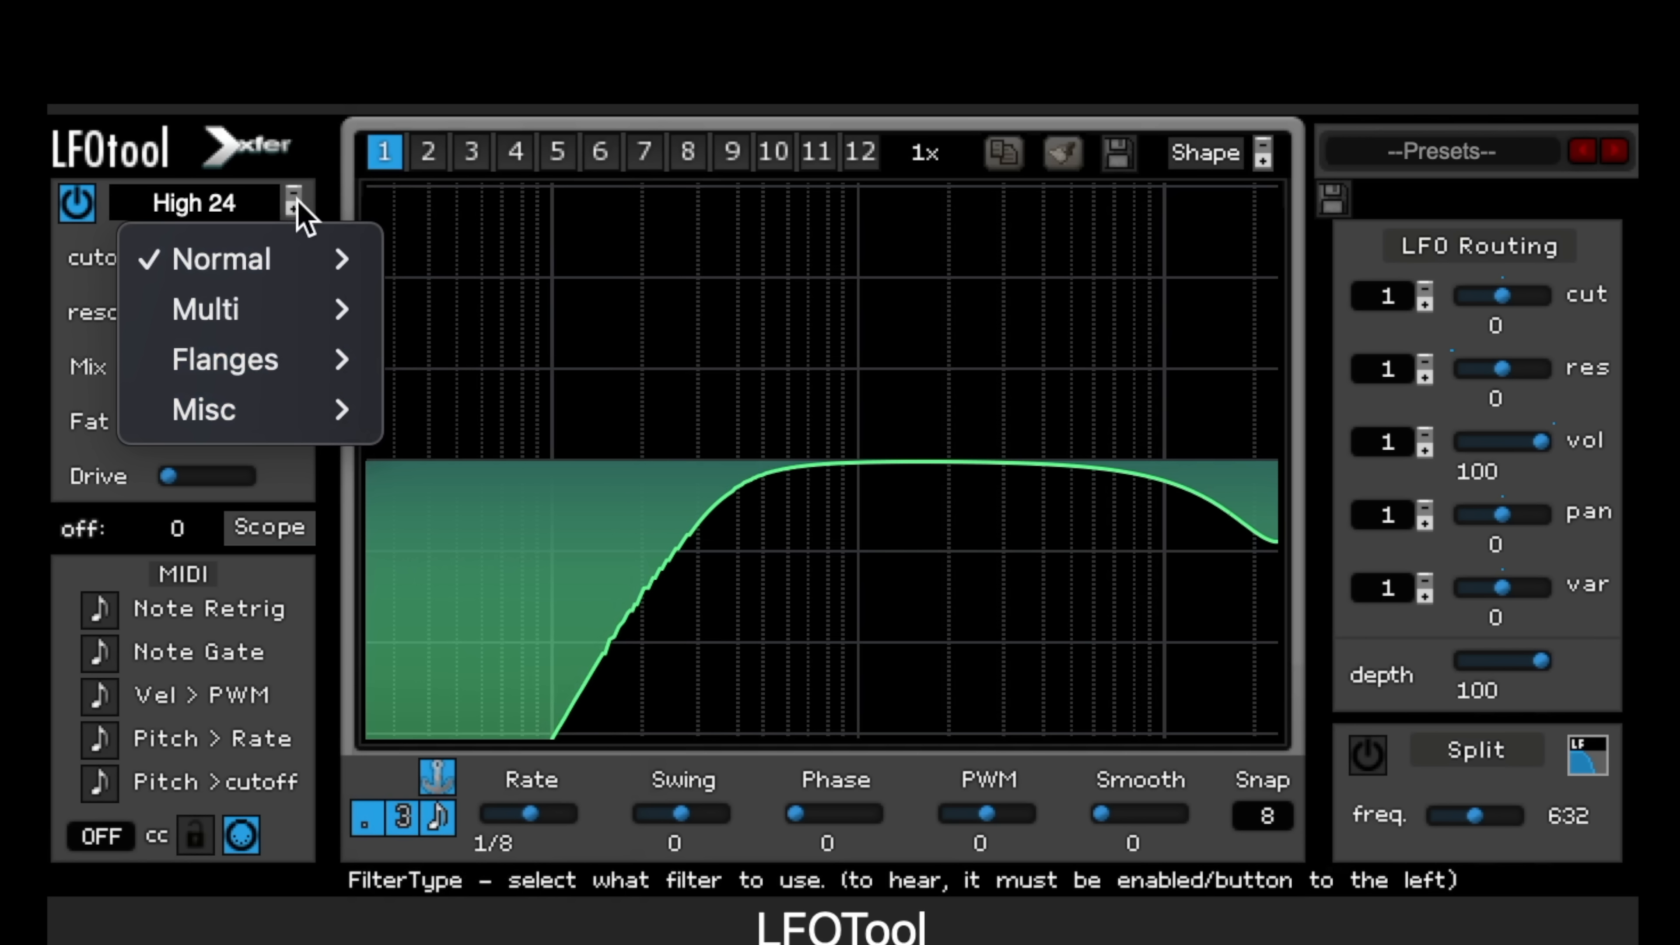
Step: Switch the filter to MG Low 24, raise the cutoff and turn resonance up to a sharp peak
mouse_move(308, 271)
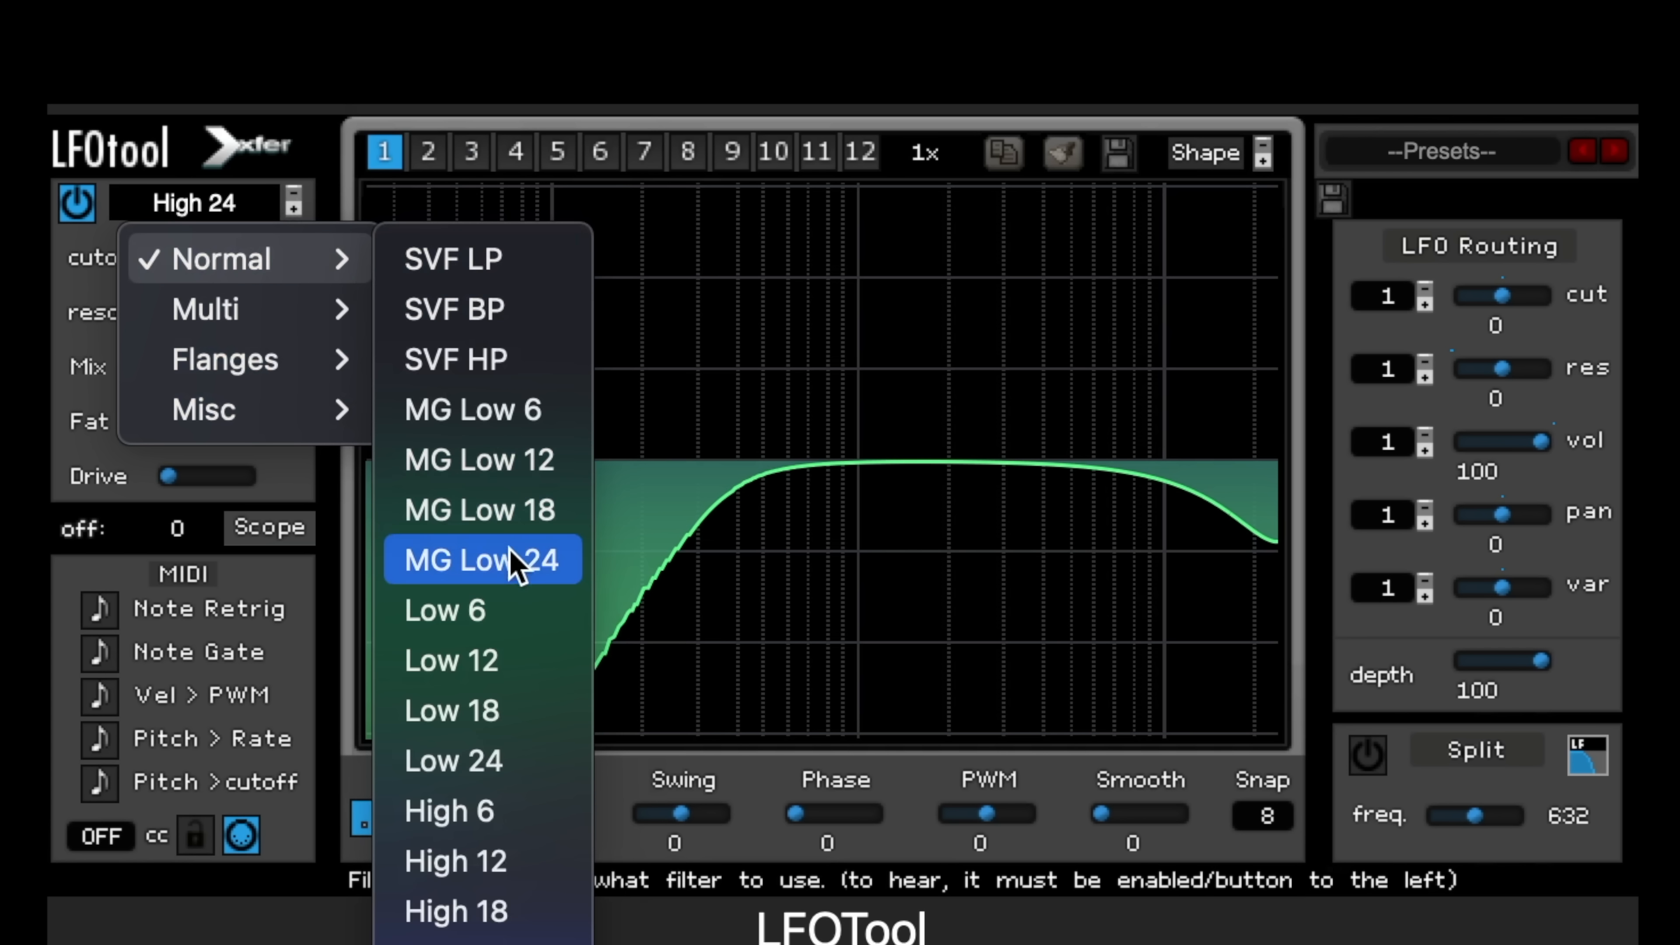
click(519, 566)
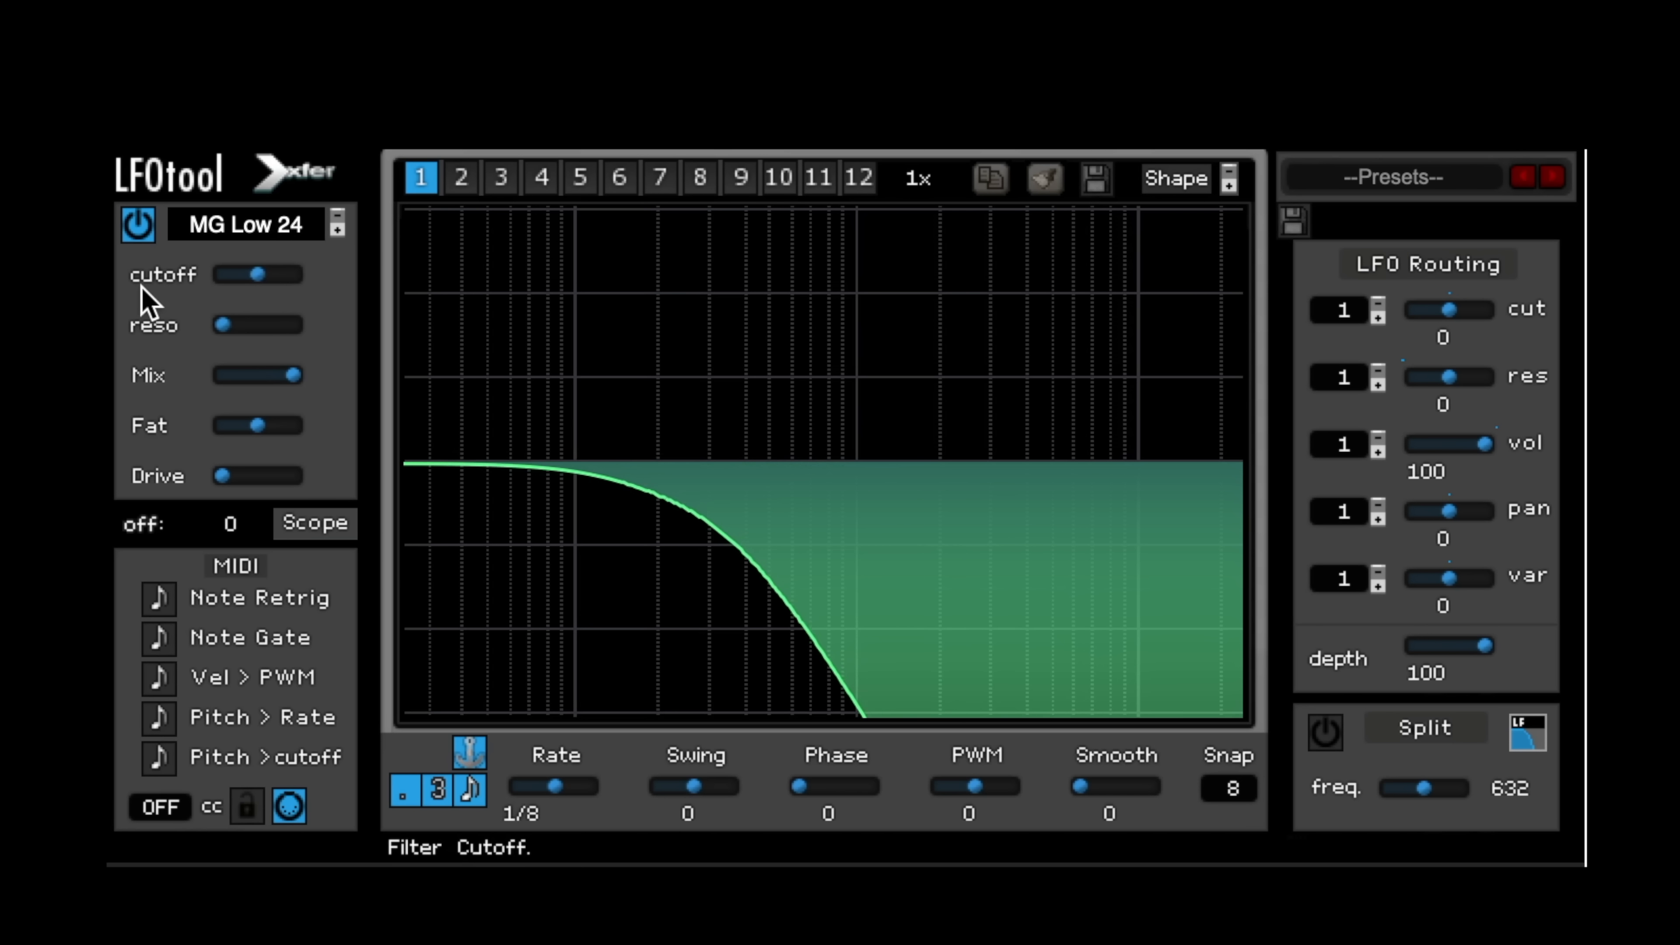
drag(212, 276, 296, 278)
drag(224, 326, 259, 331)
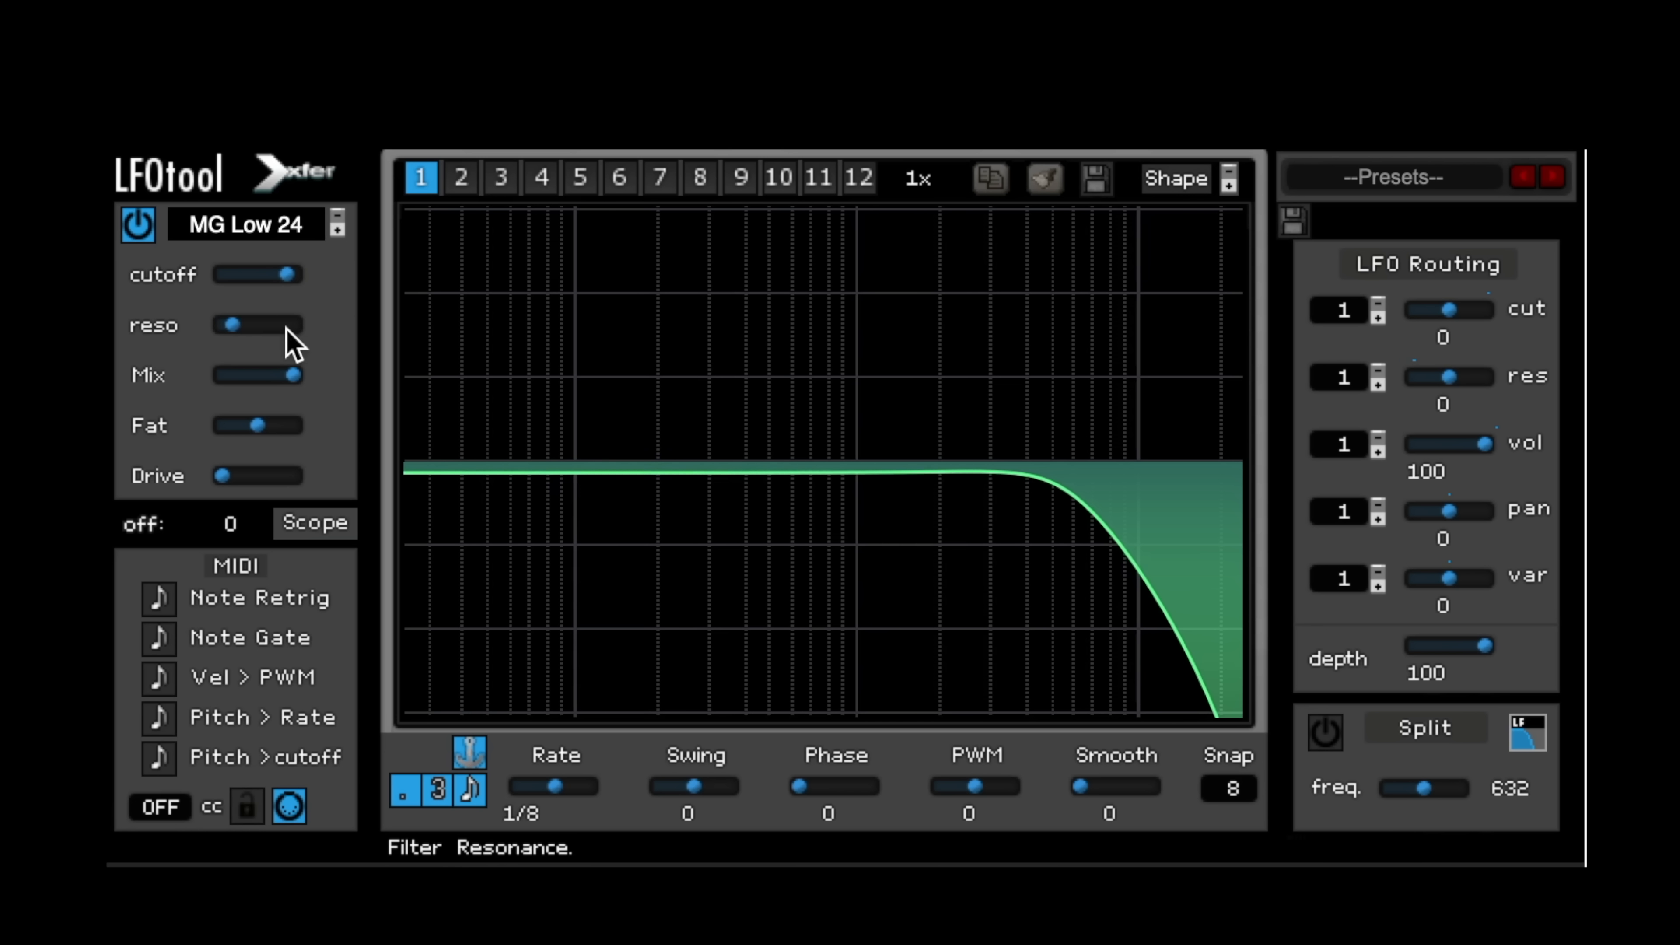
drag(434, 322, 162, 386)
drag(233, 326, 526, 326)
Step: Increase the Fat amount and push the cutoff higher so the peak moves right
drag(257, 425, 313, 438)
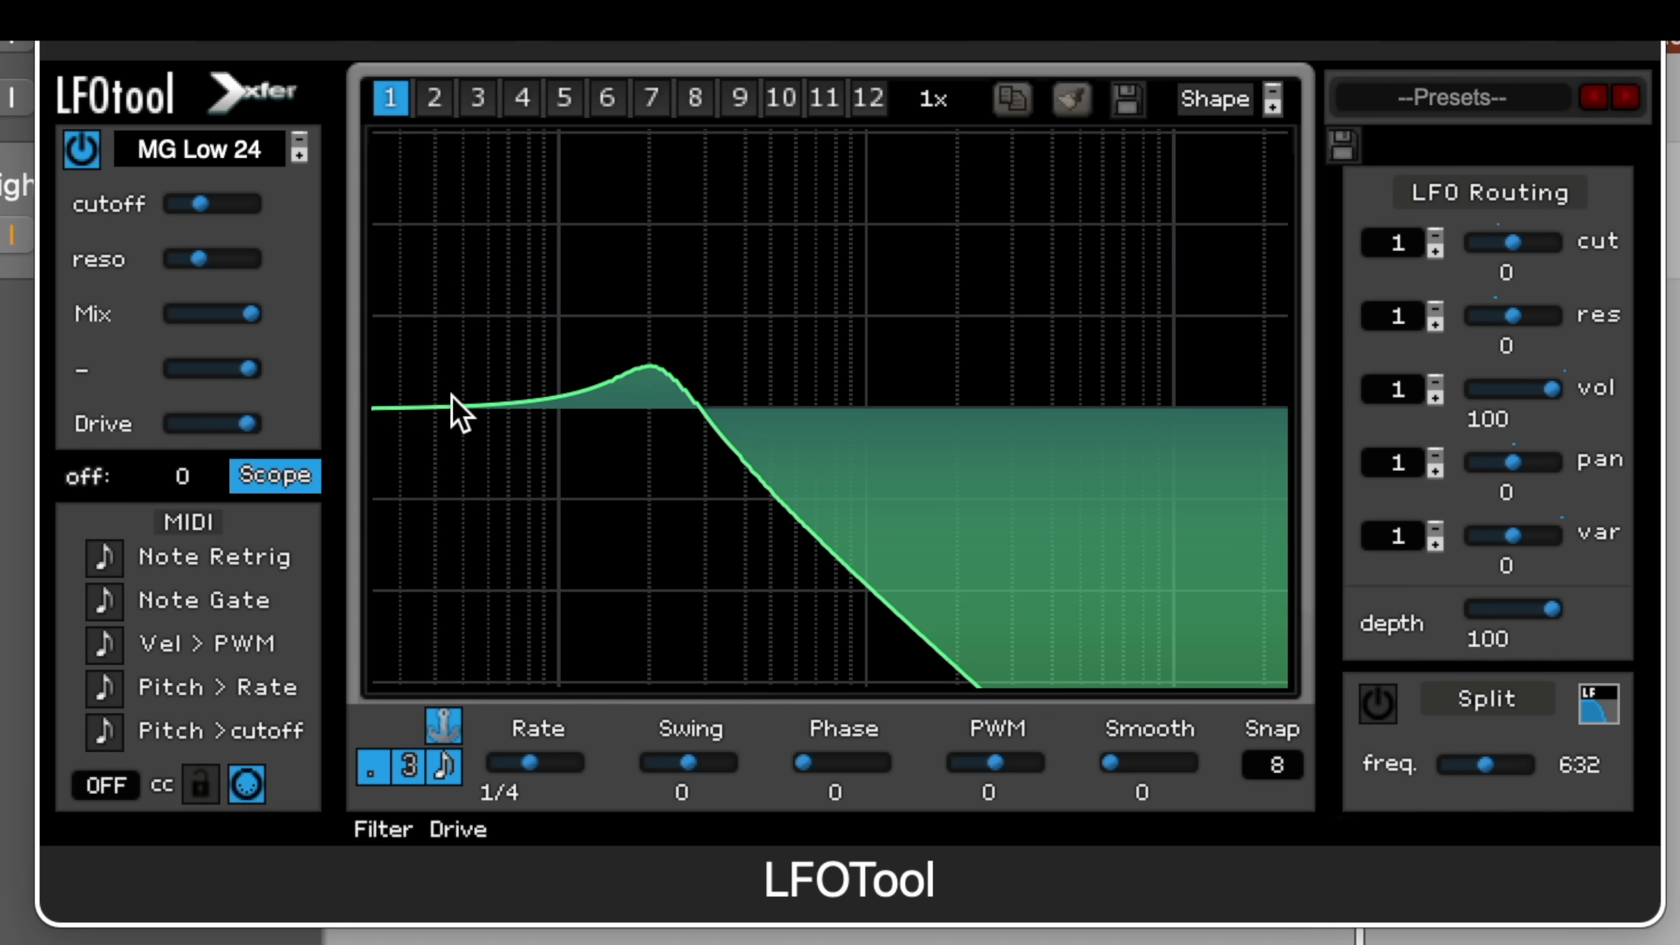
drag(187, 209, 233, 204)
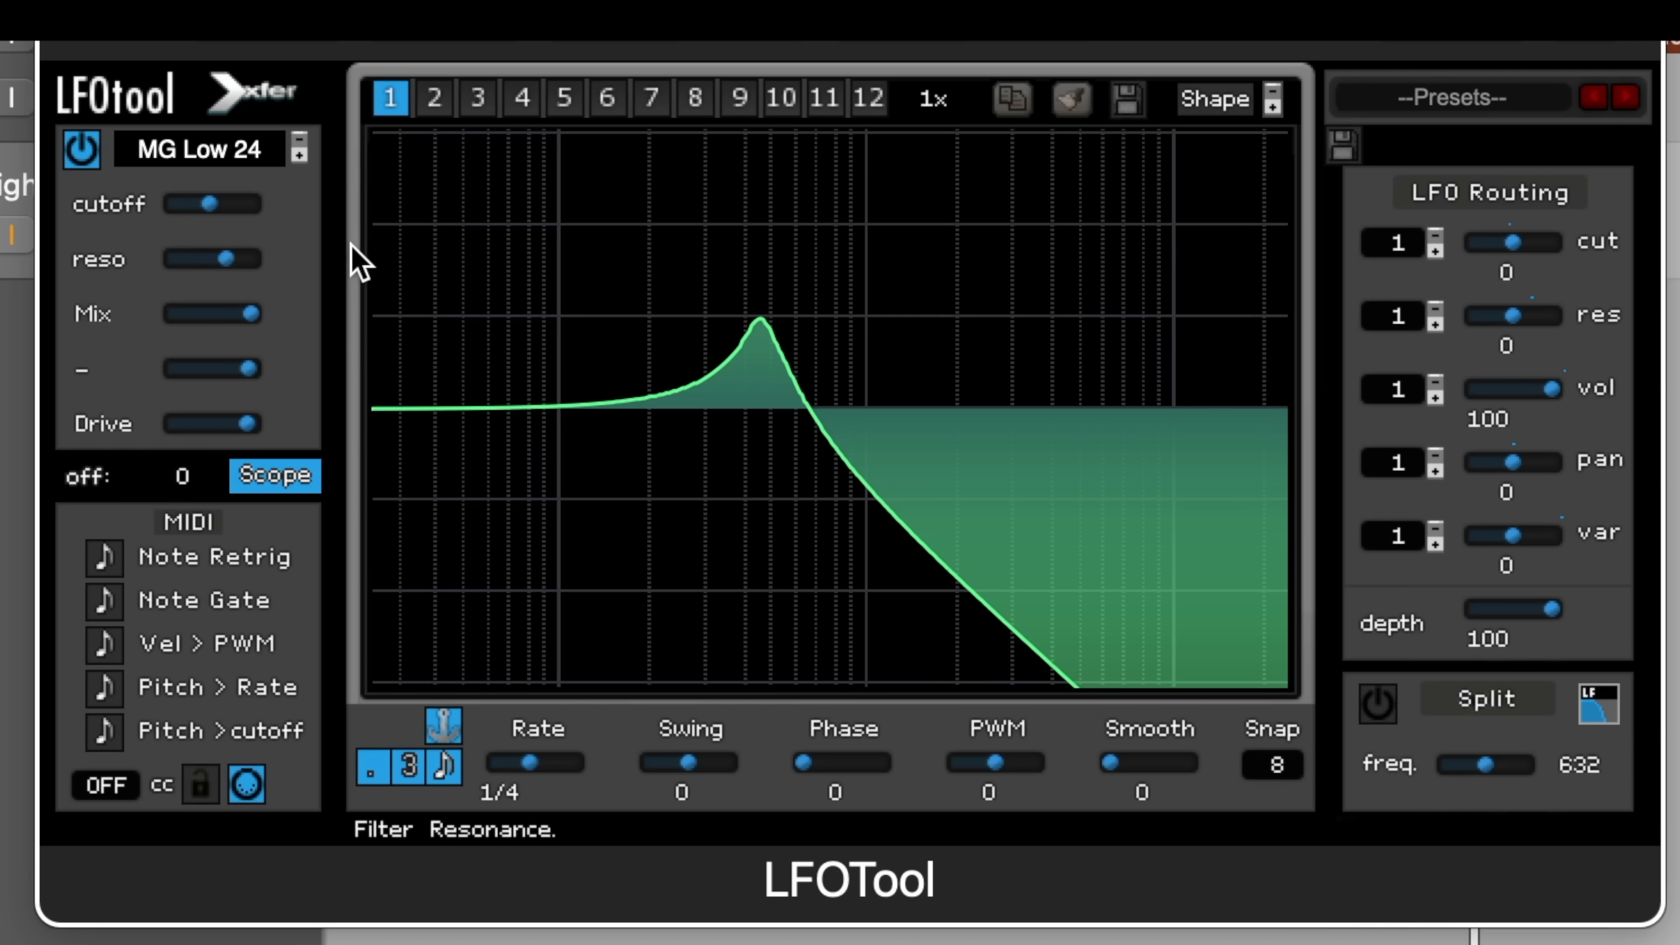
drag(213, 206, 379, 210)
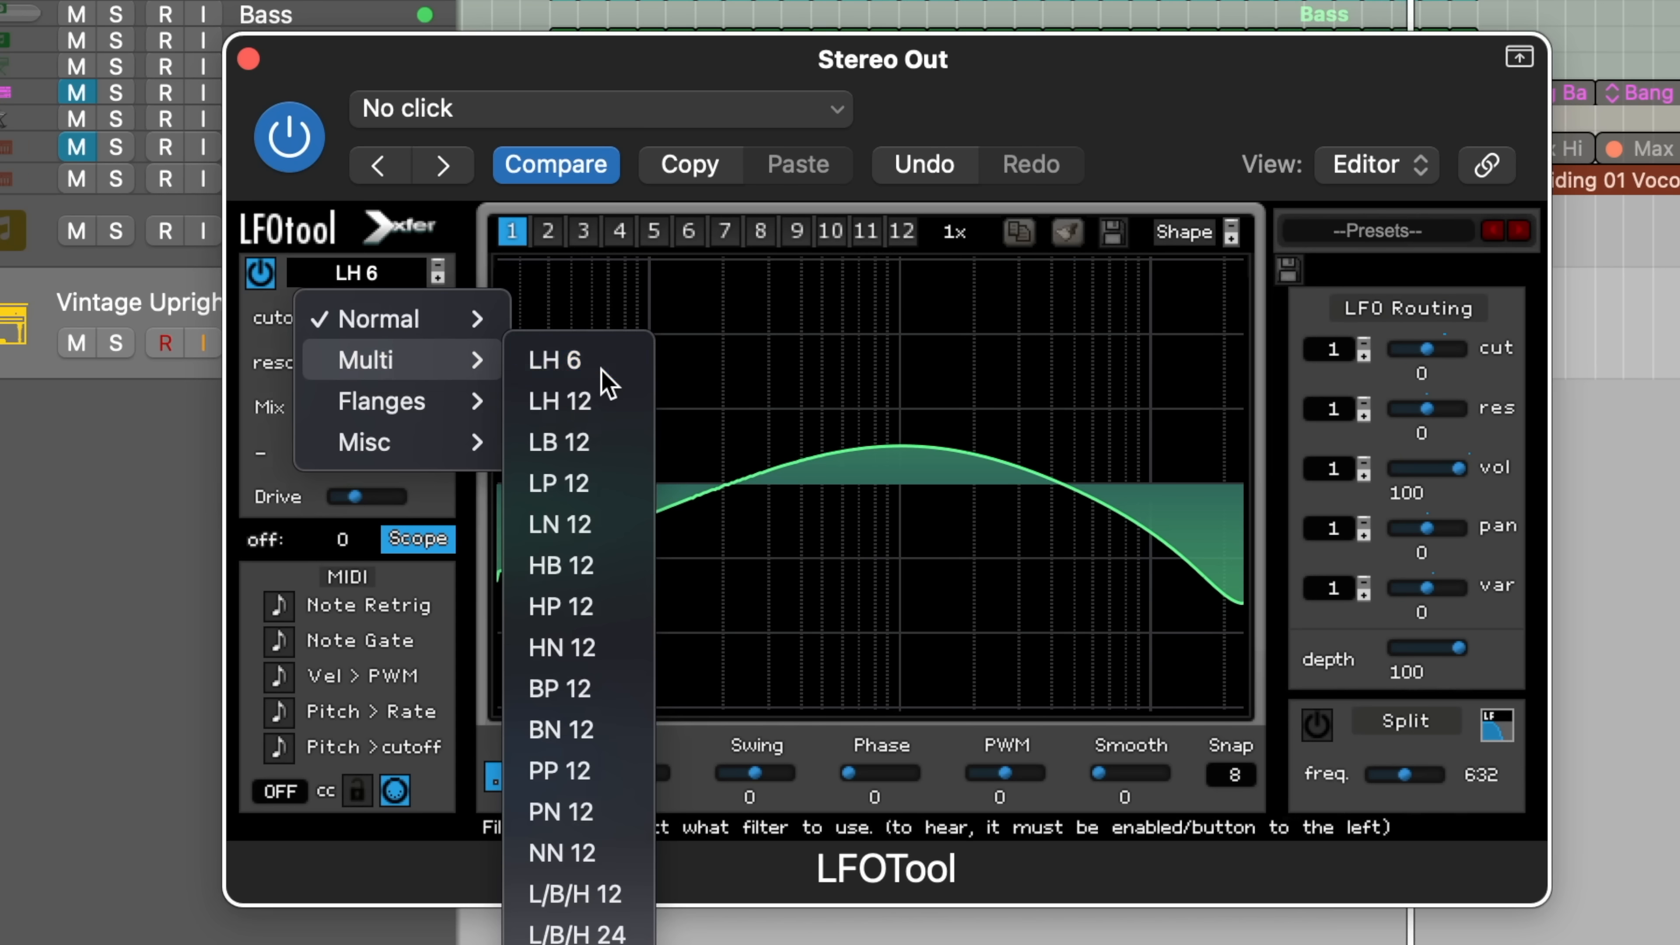
Step: Select the LH 6 filter, lower the cutoff, add Drive and rebalance Freq to reposition the hump
click(601, 370)
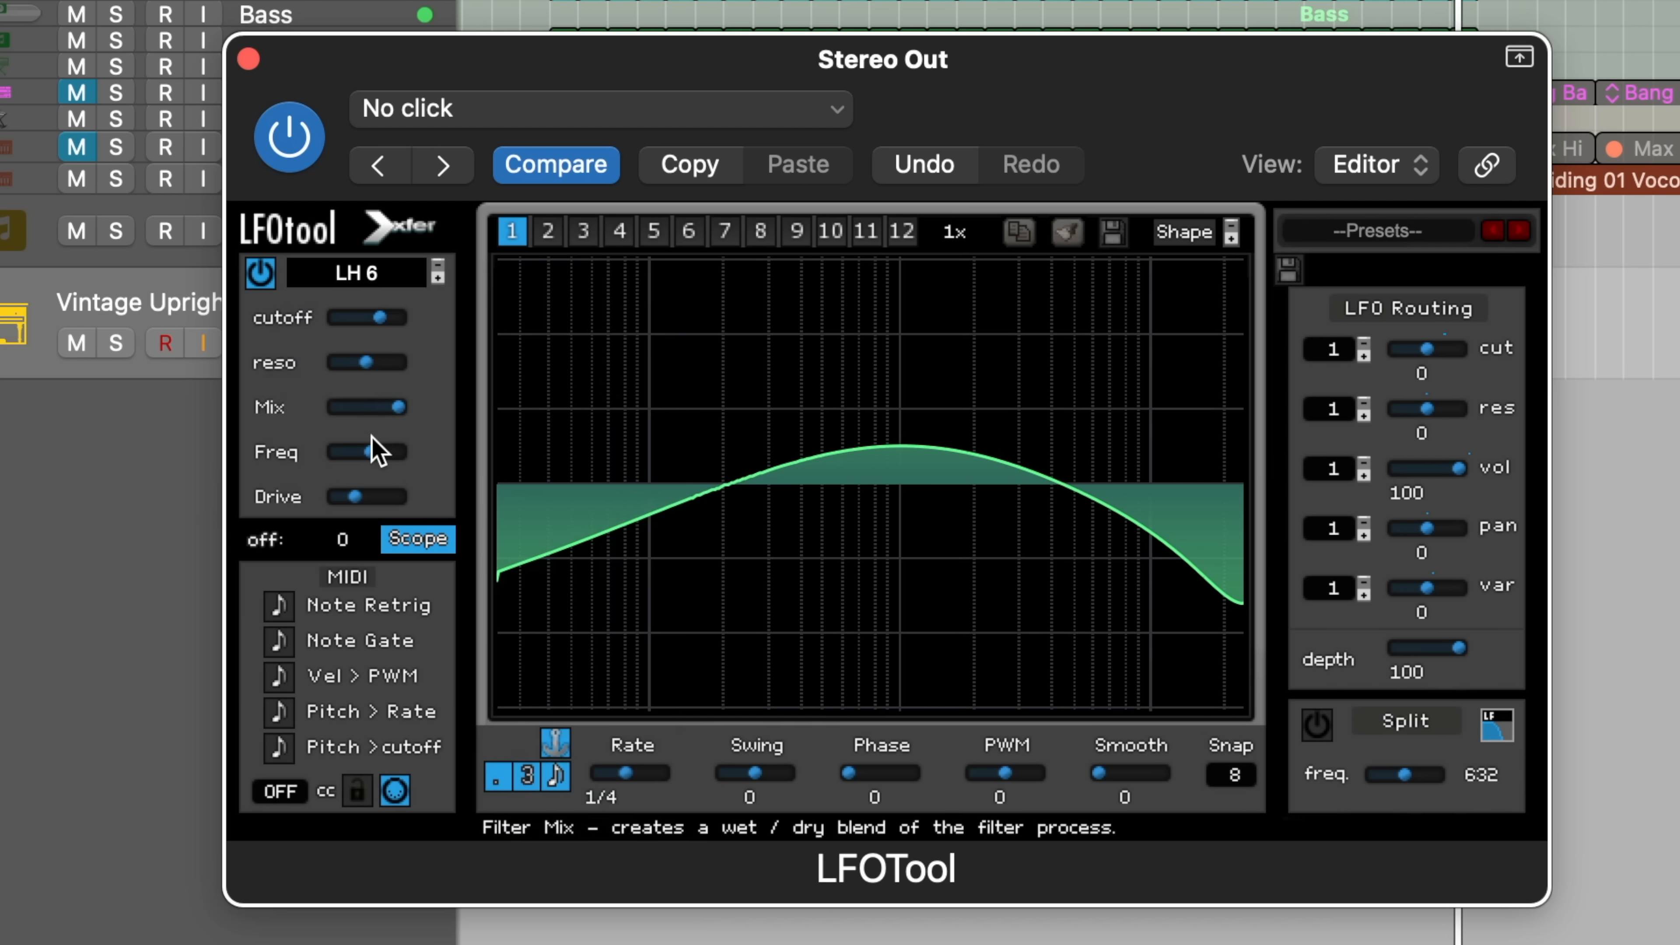
drag(375, 319, 326, 322)
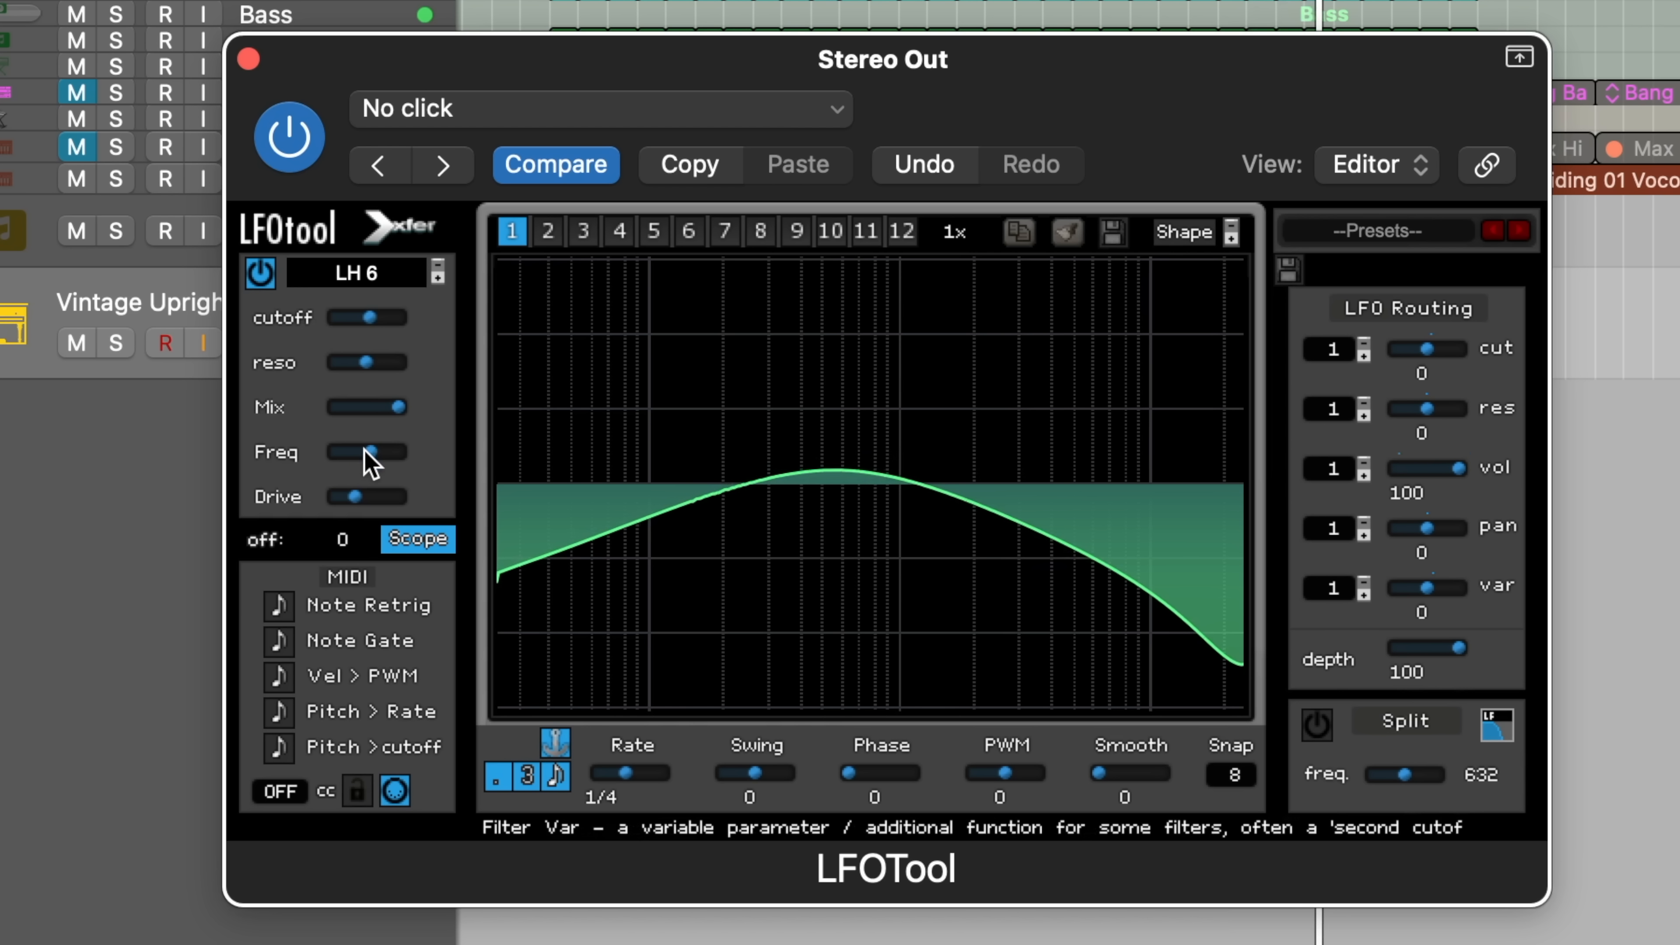
drag(371, 451, 421, 442)
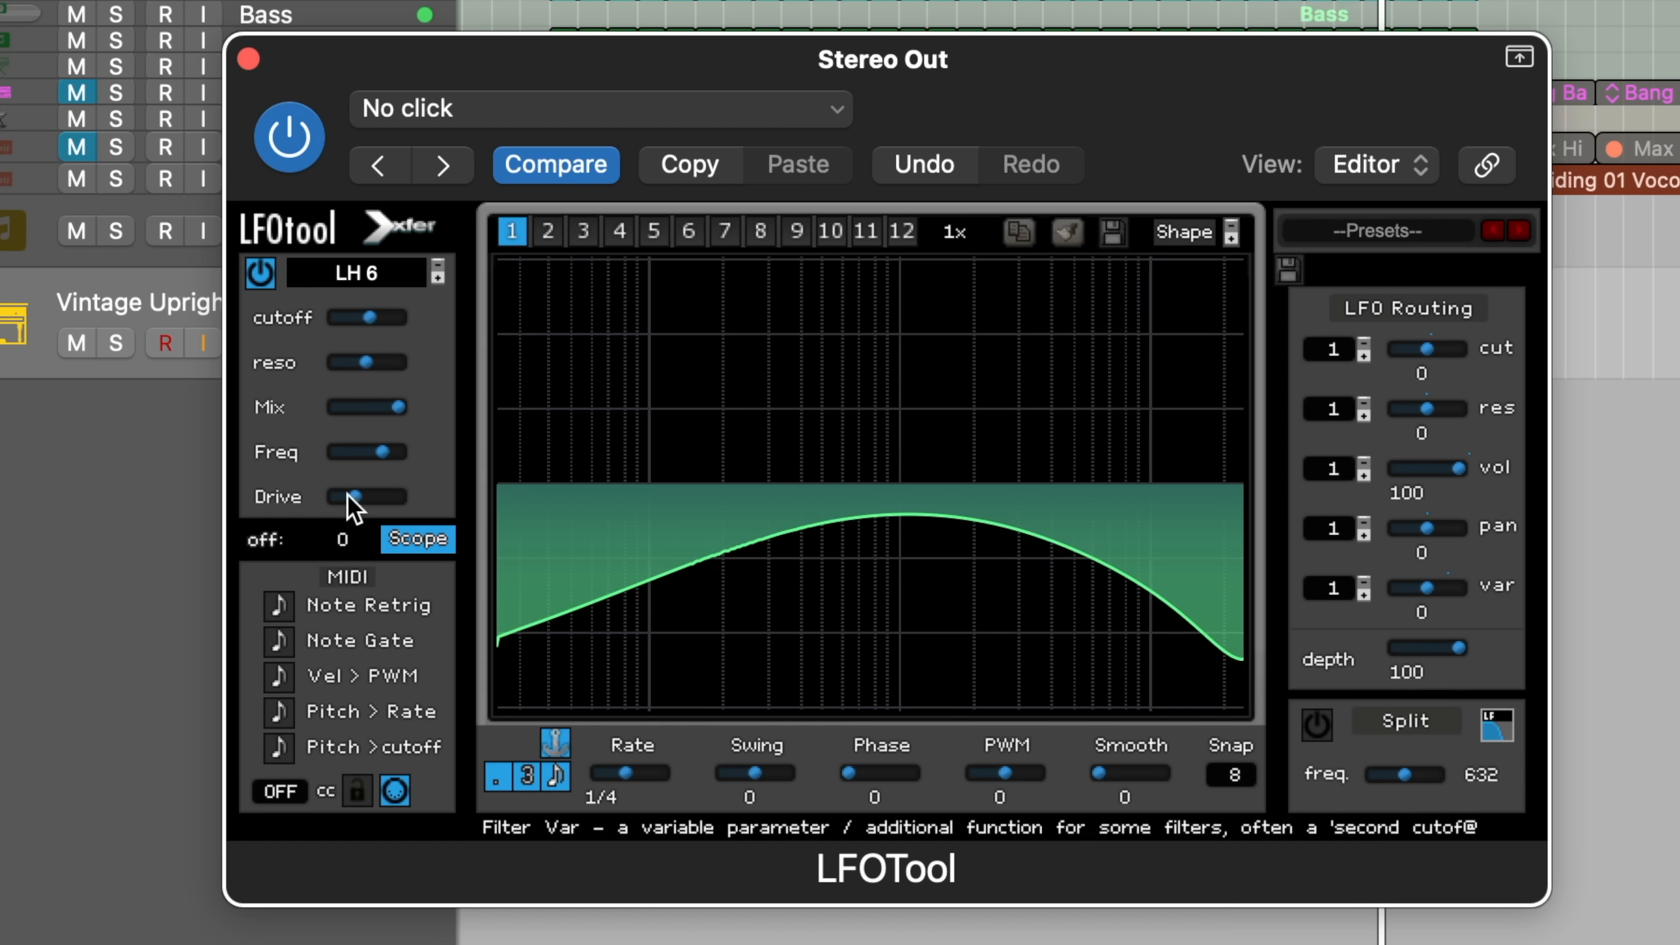
drag(352, 501, 385, 510)
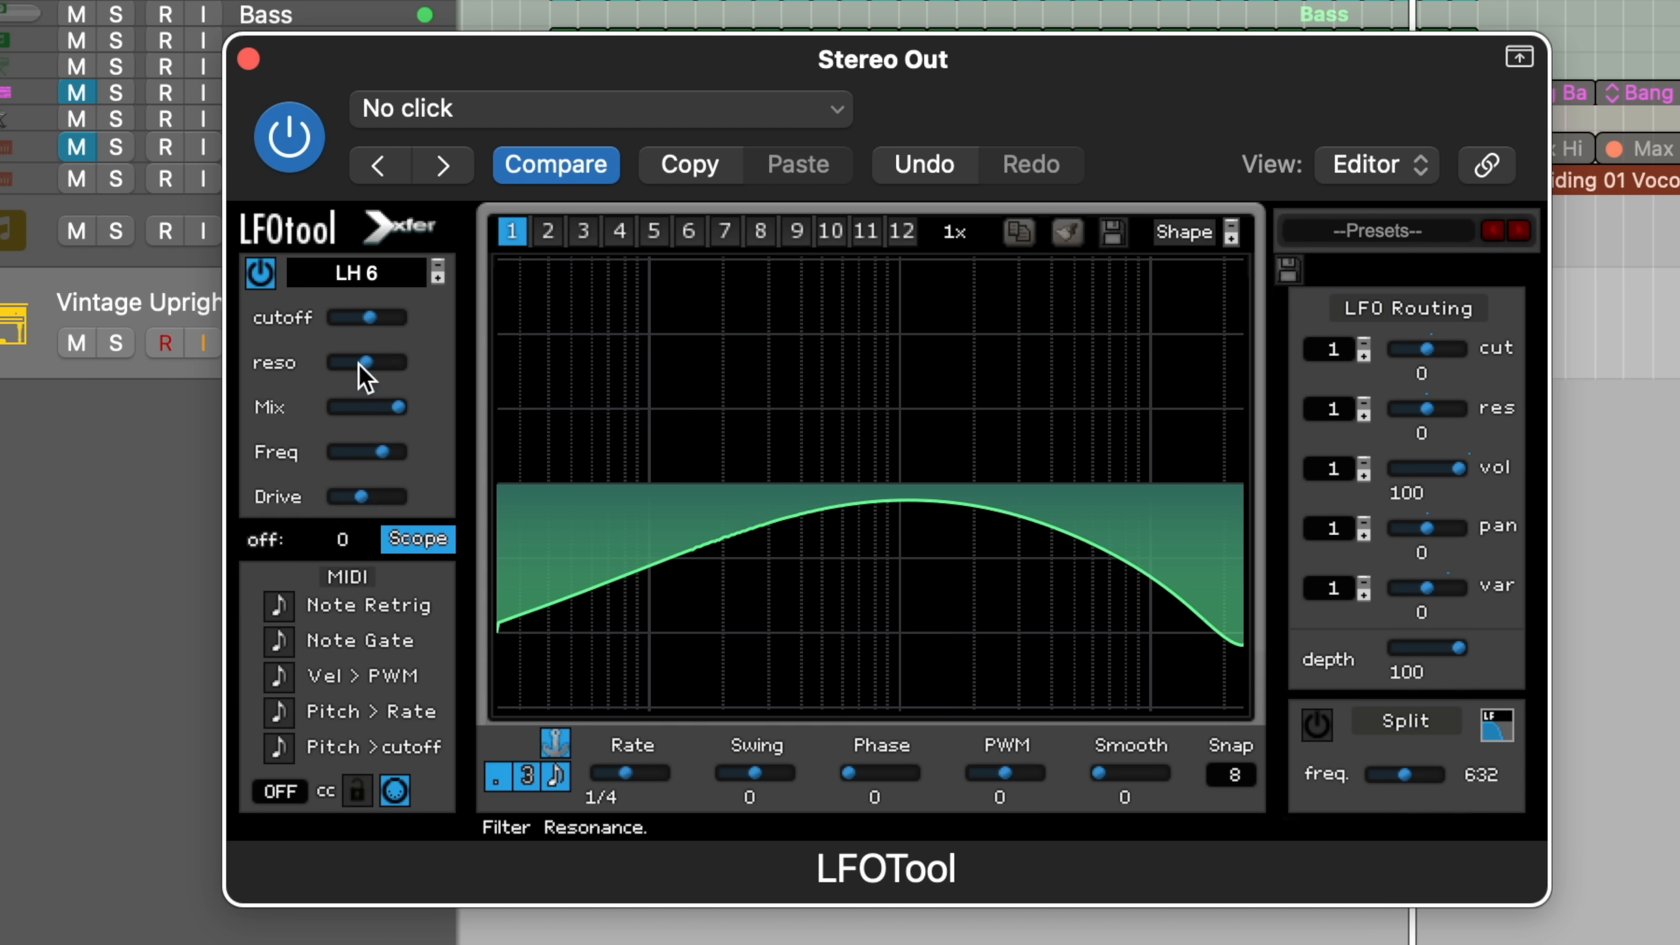
drag(366, 319, 379, 316)
drag(383, 452, 358, 466)
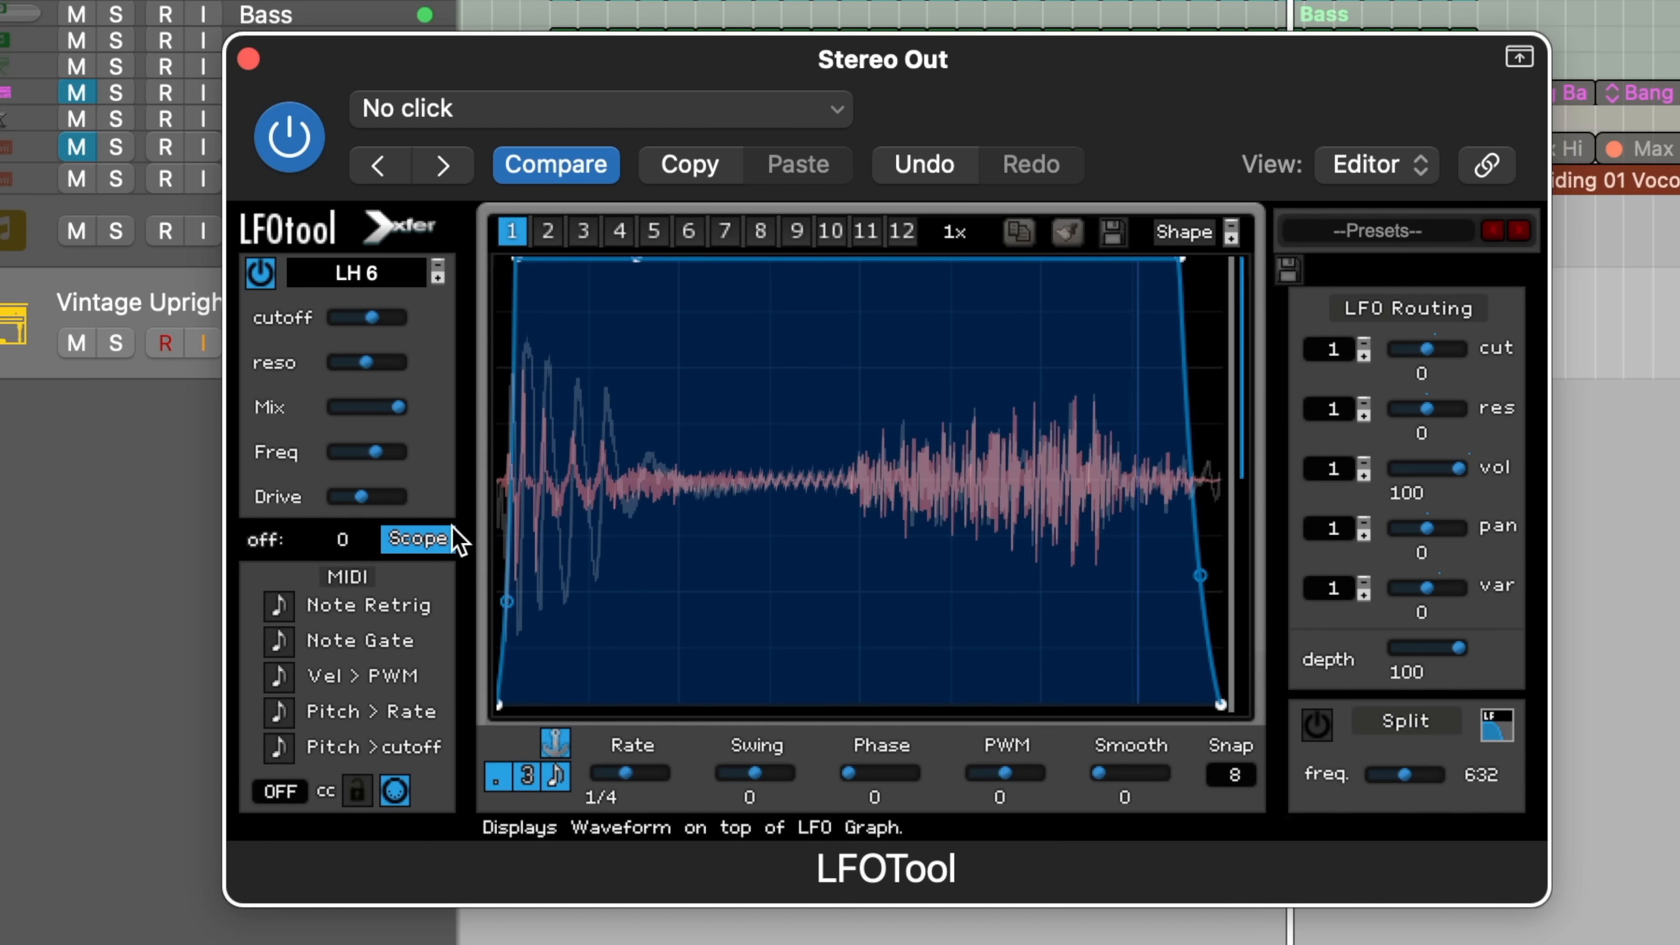
Step: Change the filter type to the L/B/H 12 multi-mode filter
click(358, 273)
mouse_move(367, 360)
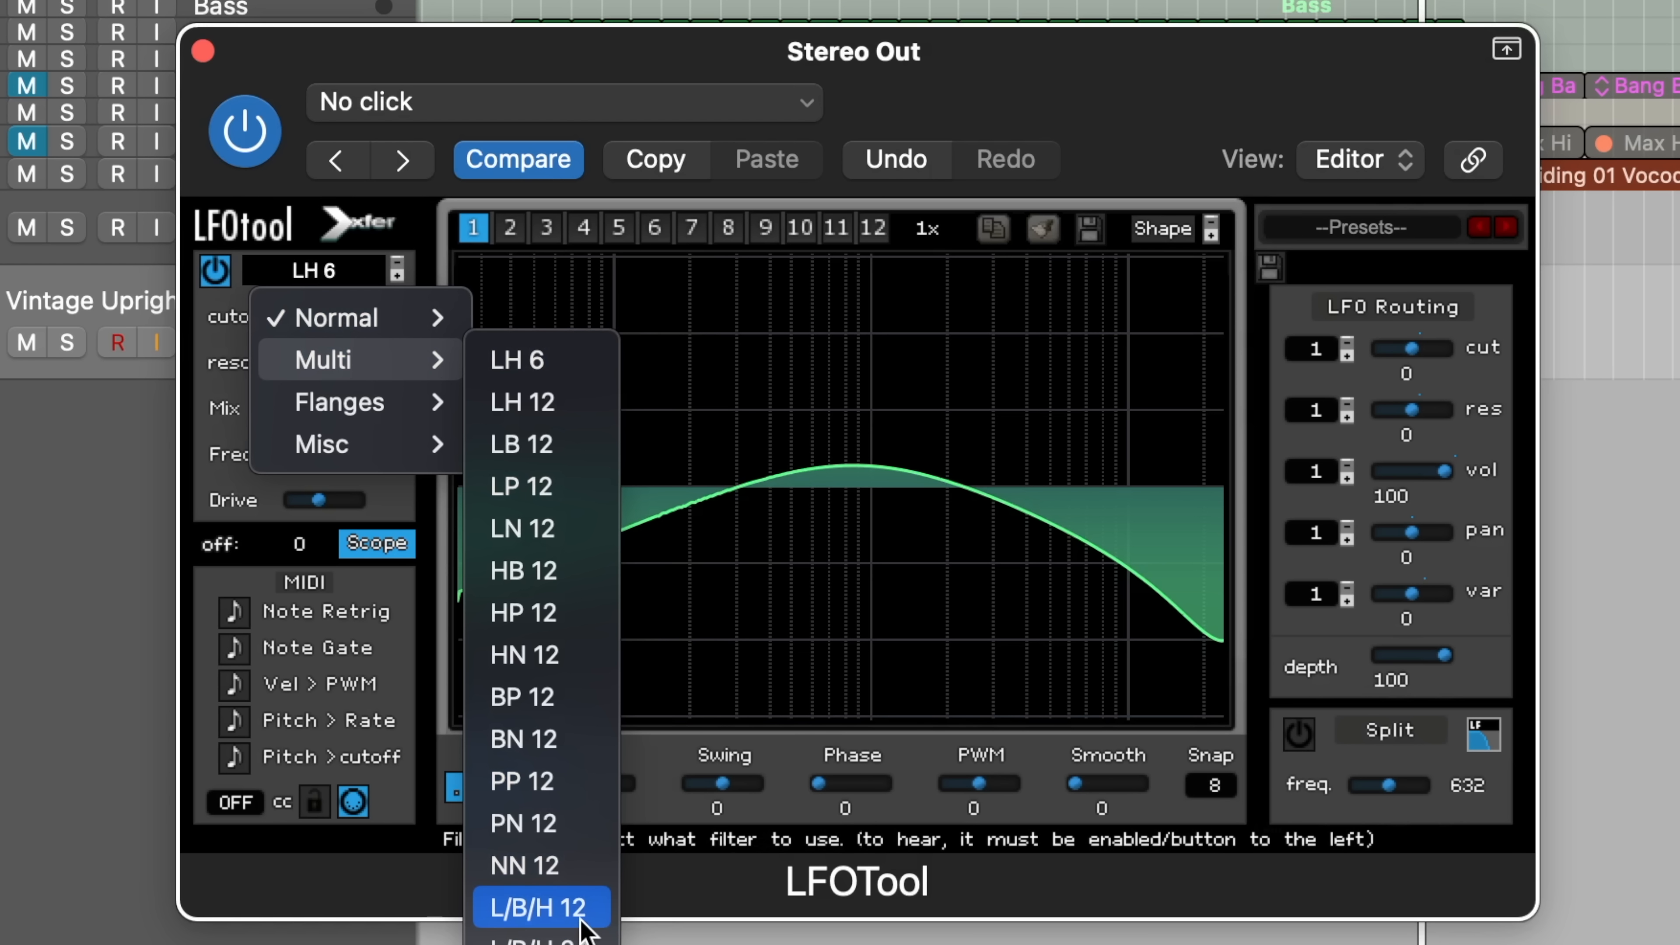
click(539, 907)
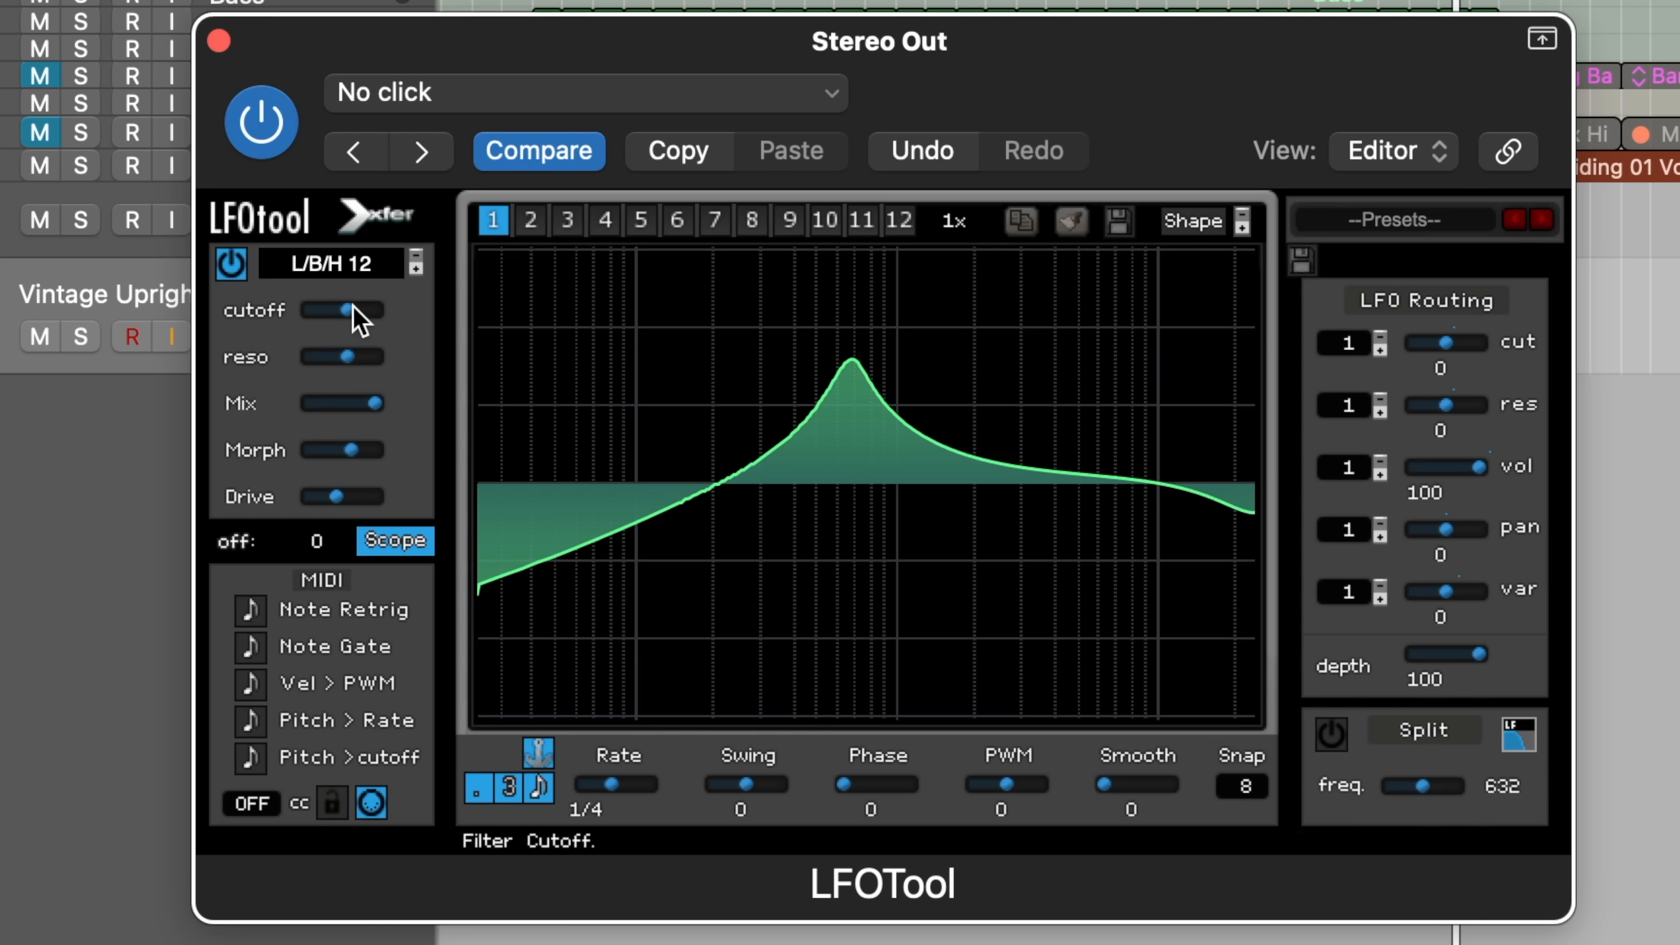
Step: Lower the cutoff, Morph and Drive, and sweep the wet/dry Mix down and back up
mouse_move(353, 306)
mouse_down()
mouse_move(327, 310)
mouse_move(365, 319)
mouse_up()
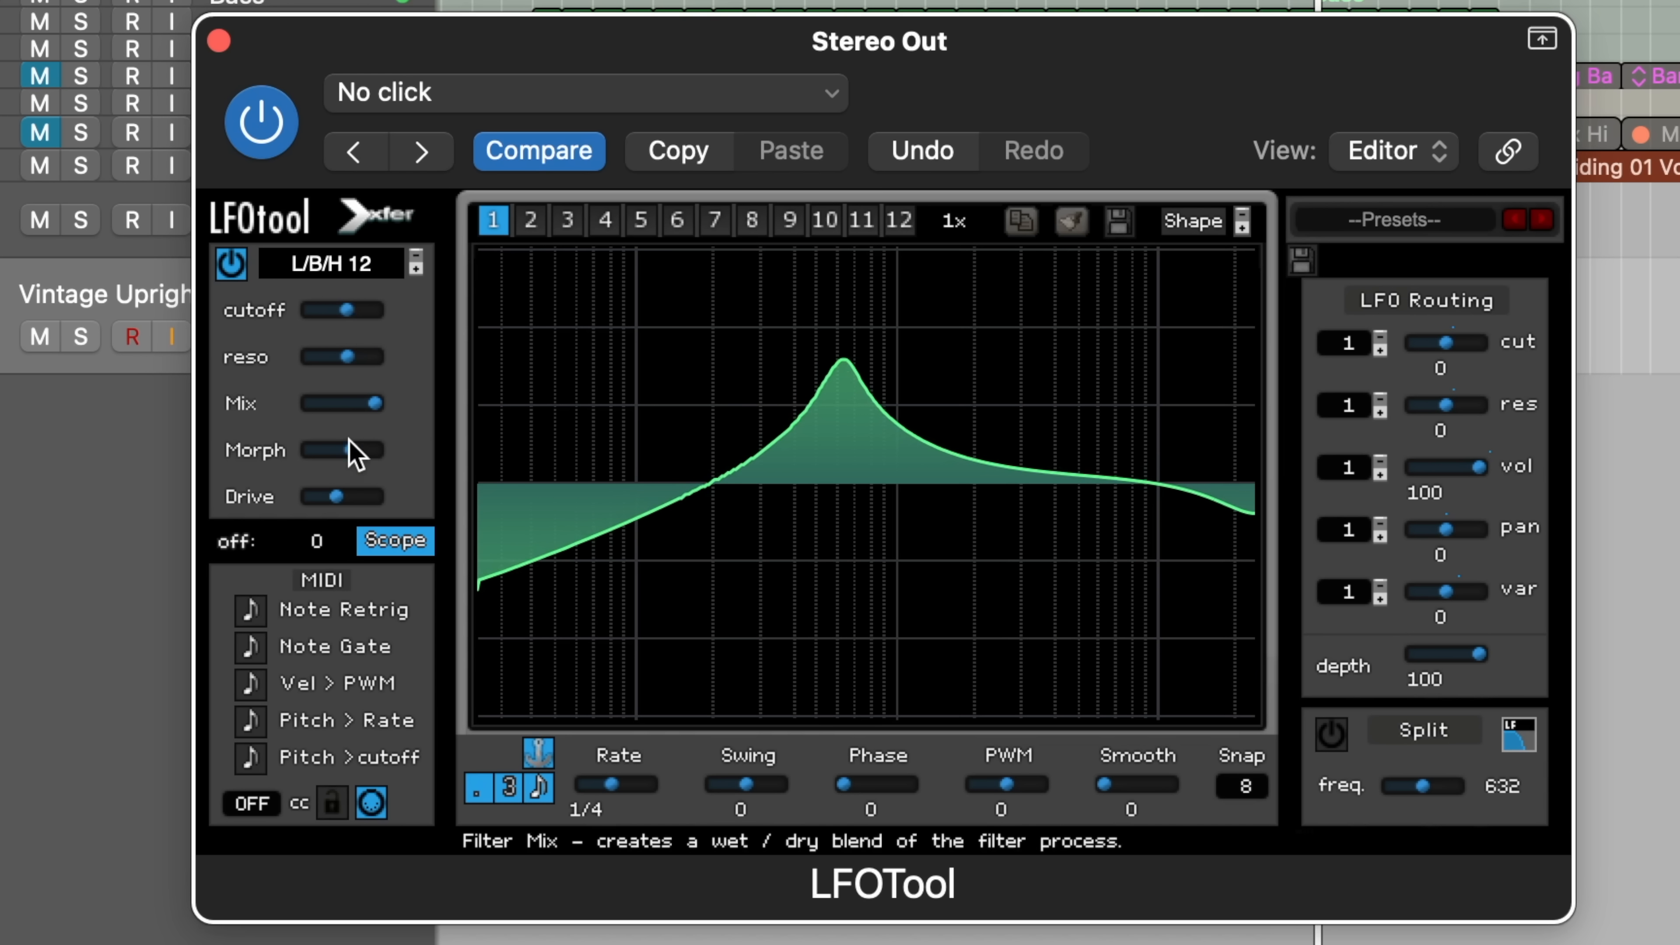
drag(350, 444, 301, 431)
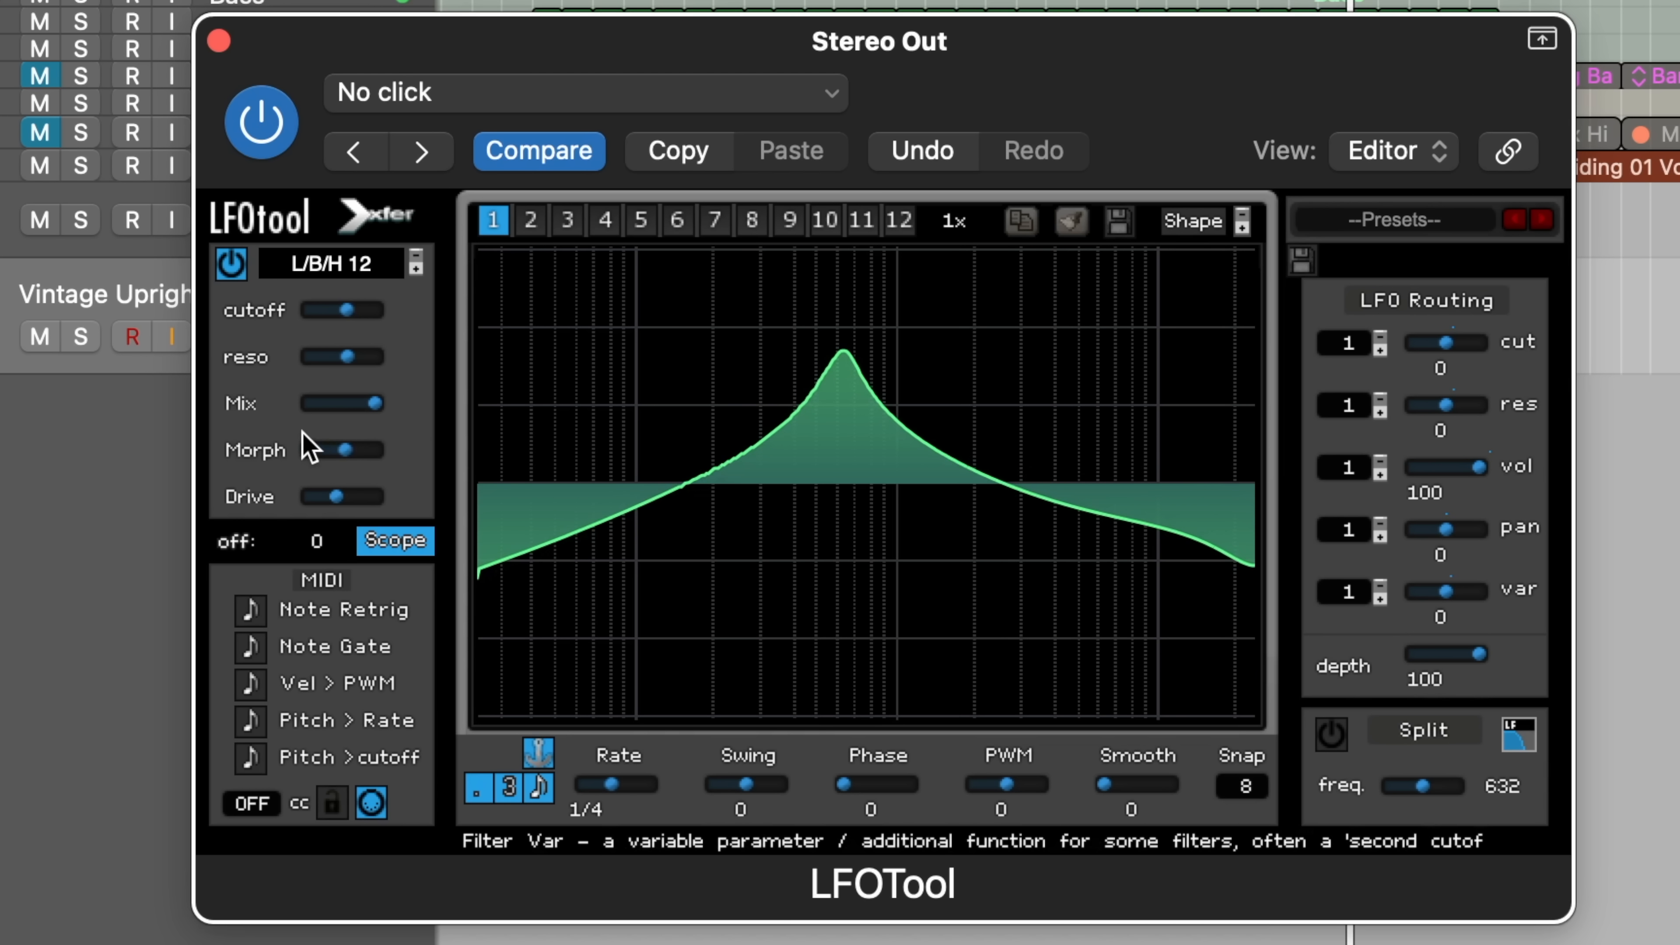
drag(329, 497, 297, 503)
drag(334, 301, 300, 313)
mouse_move(362, 402)
mouse_down()
mouse_move(334, 402)
mouse_move(364, 402)
mouse_up()
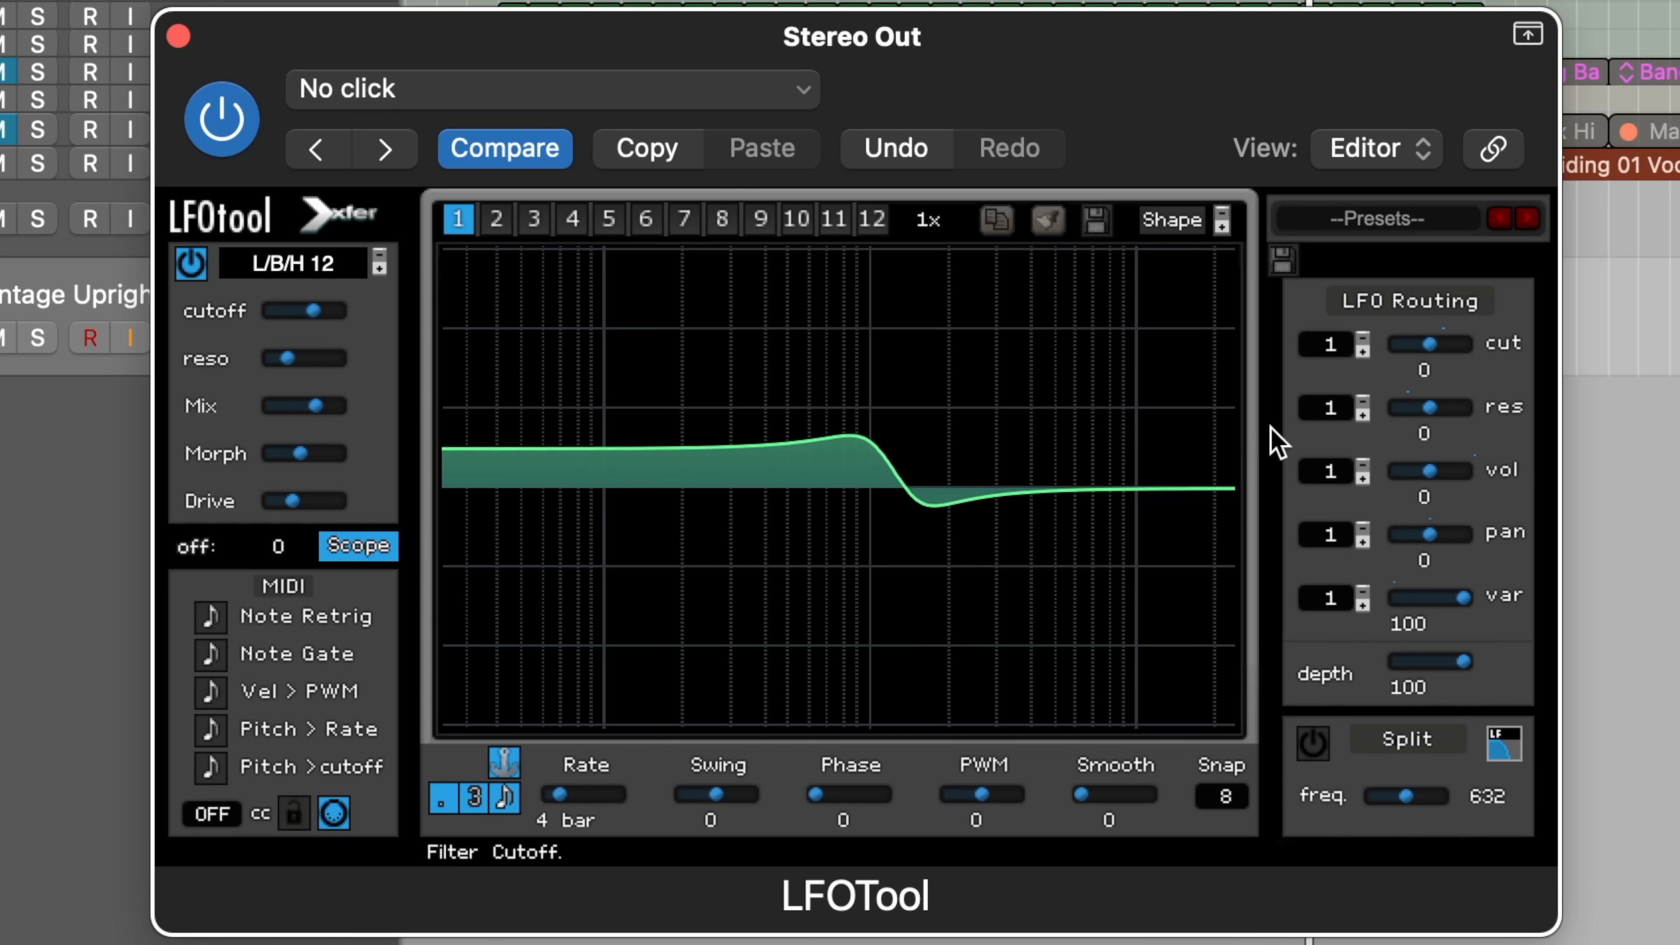
Step: Adjust the LFO-to-var routing amount, then lower the cutoff slightly and add resonance for a peak
drag(1353, 626, 1284, 629)
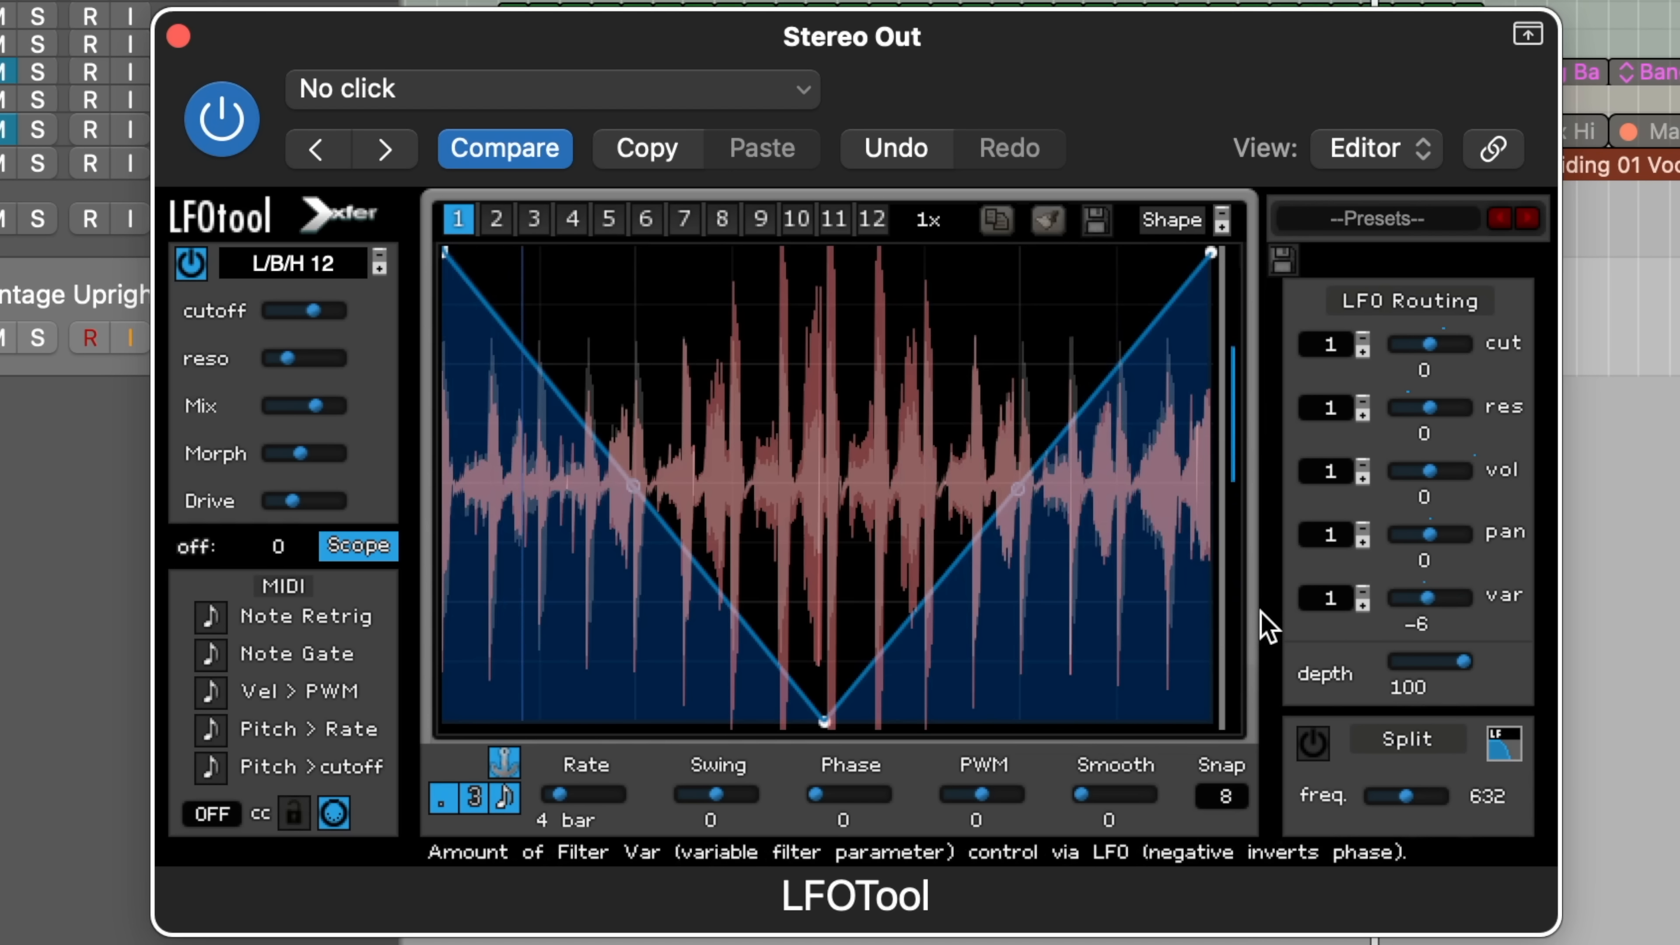
drag(1251, 599, 1271, 591)
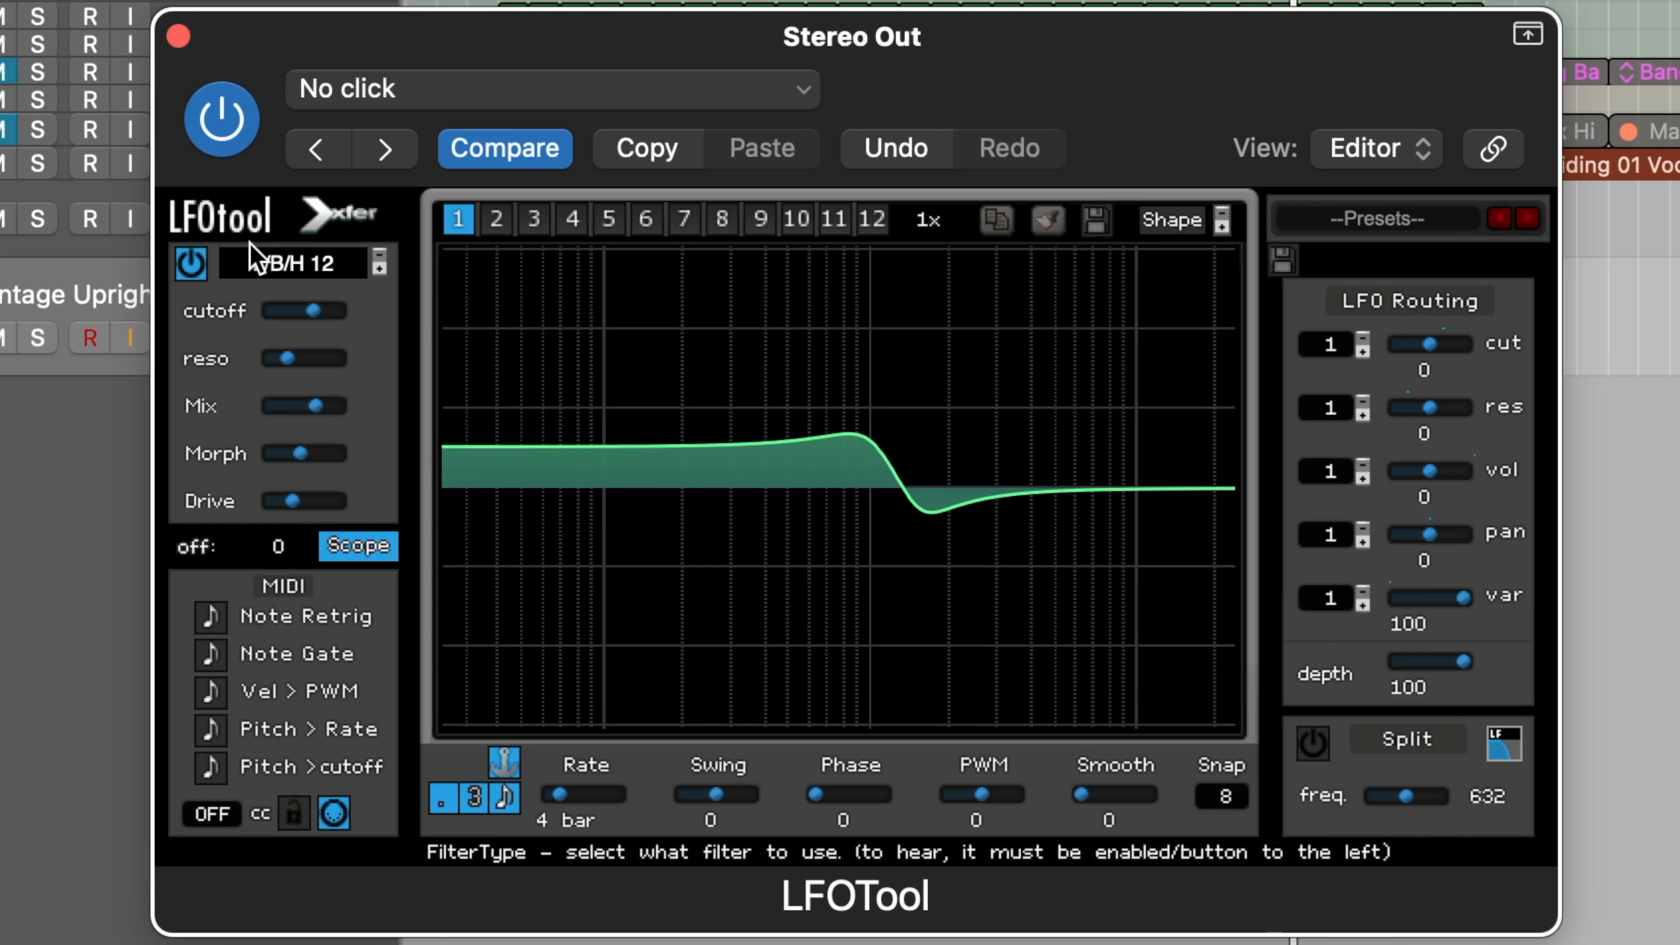
drag(302, 309, 282, 311)
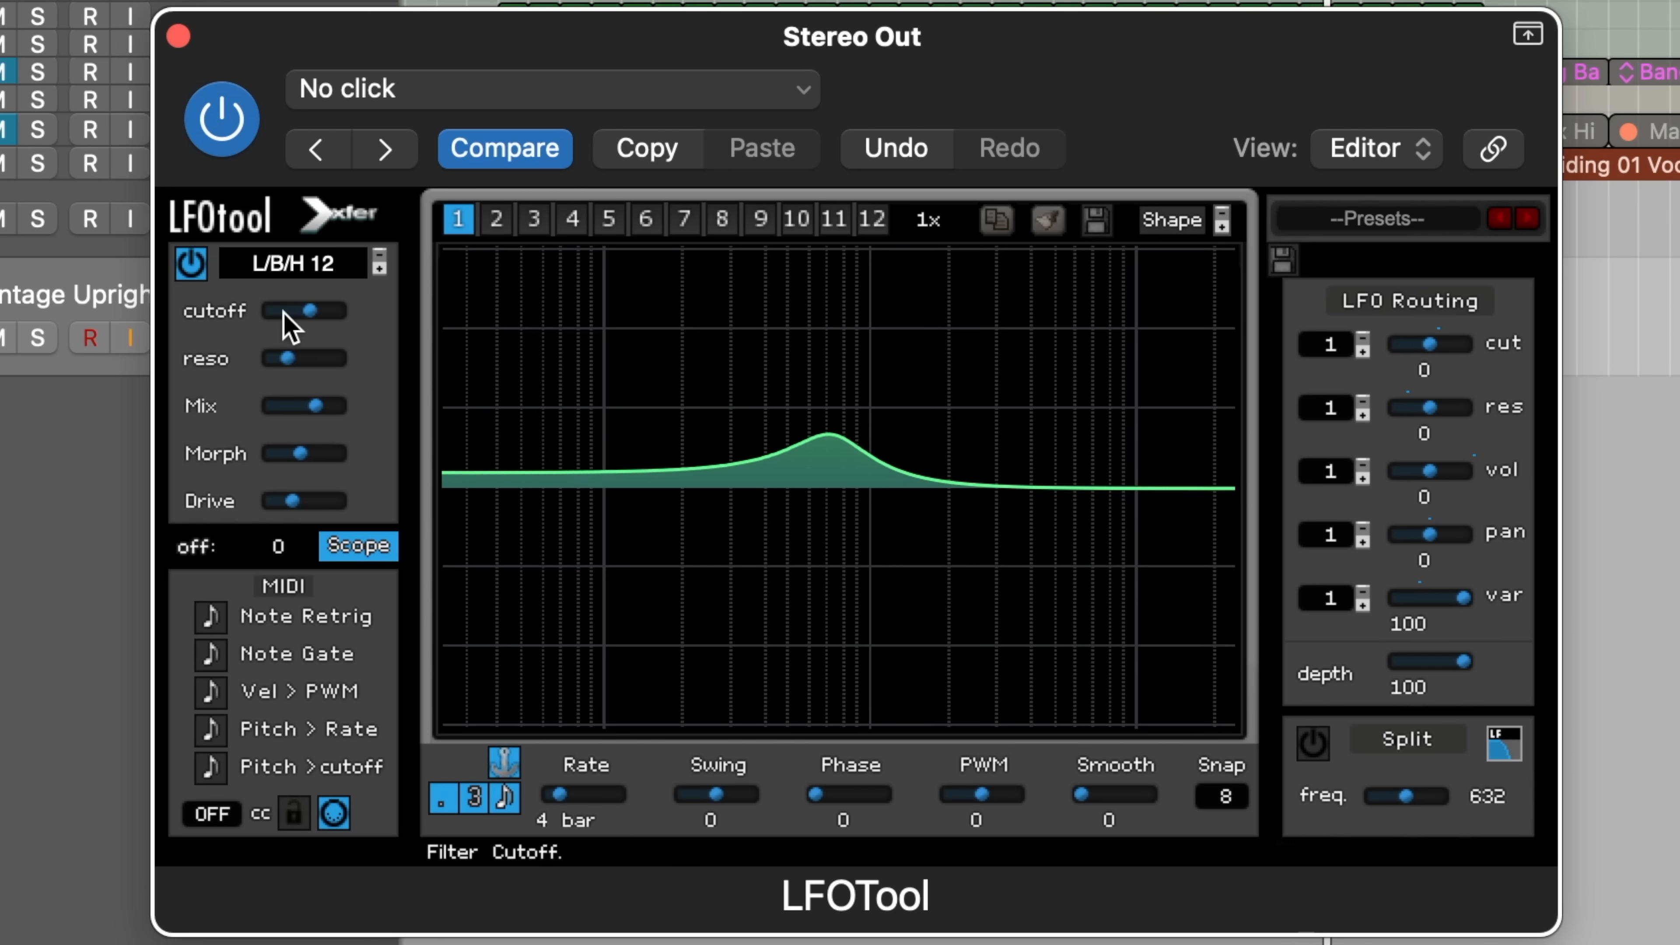
drag(304, 355, 328, 357)
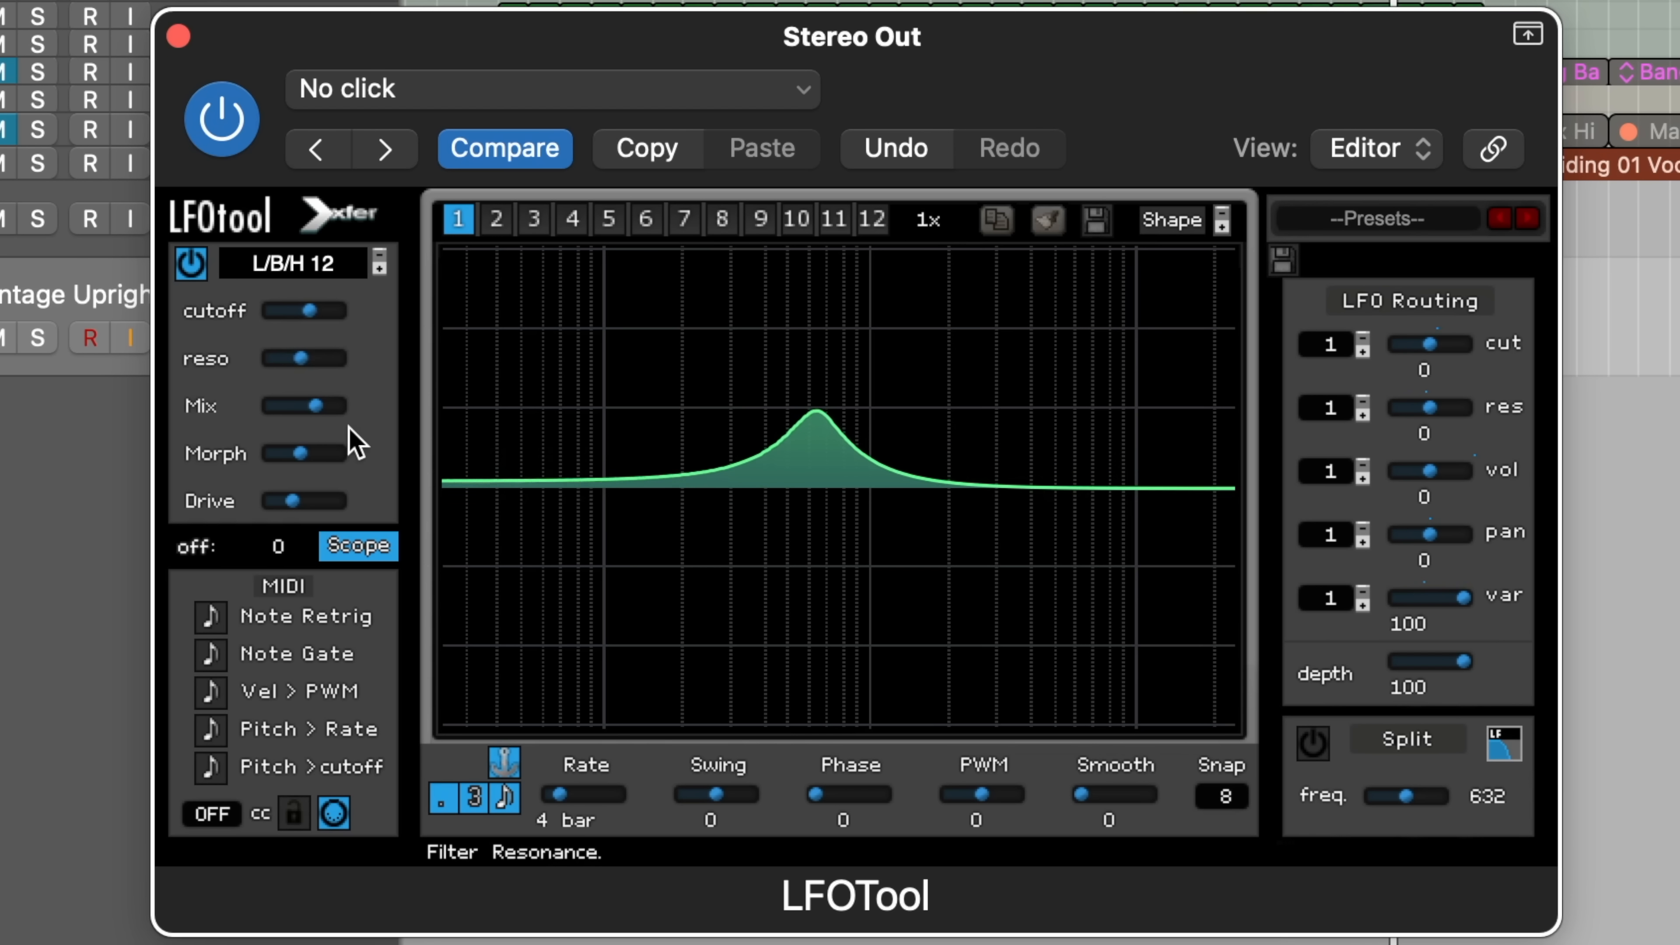
Step: Ease the resonance back, push Mix to fully wet, and nudge Morph slightly lower
drag(305, 361, 271, 364)
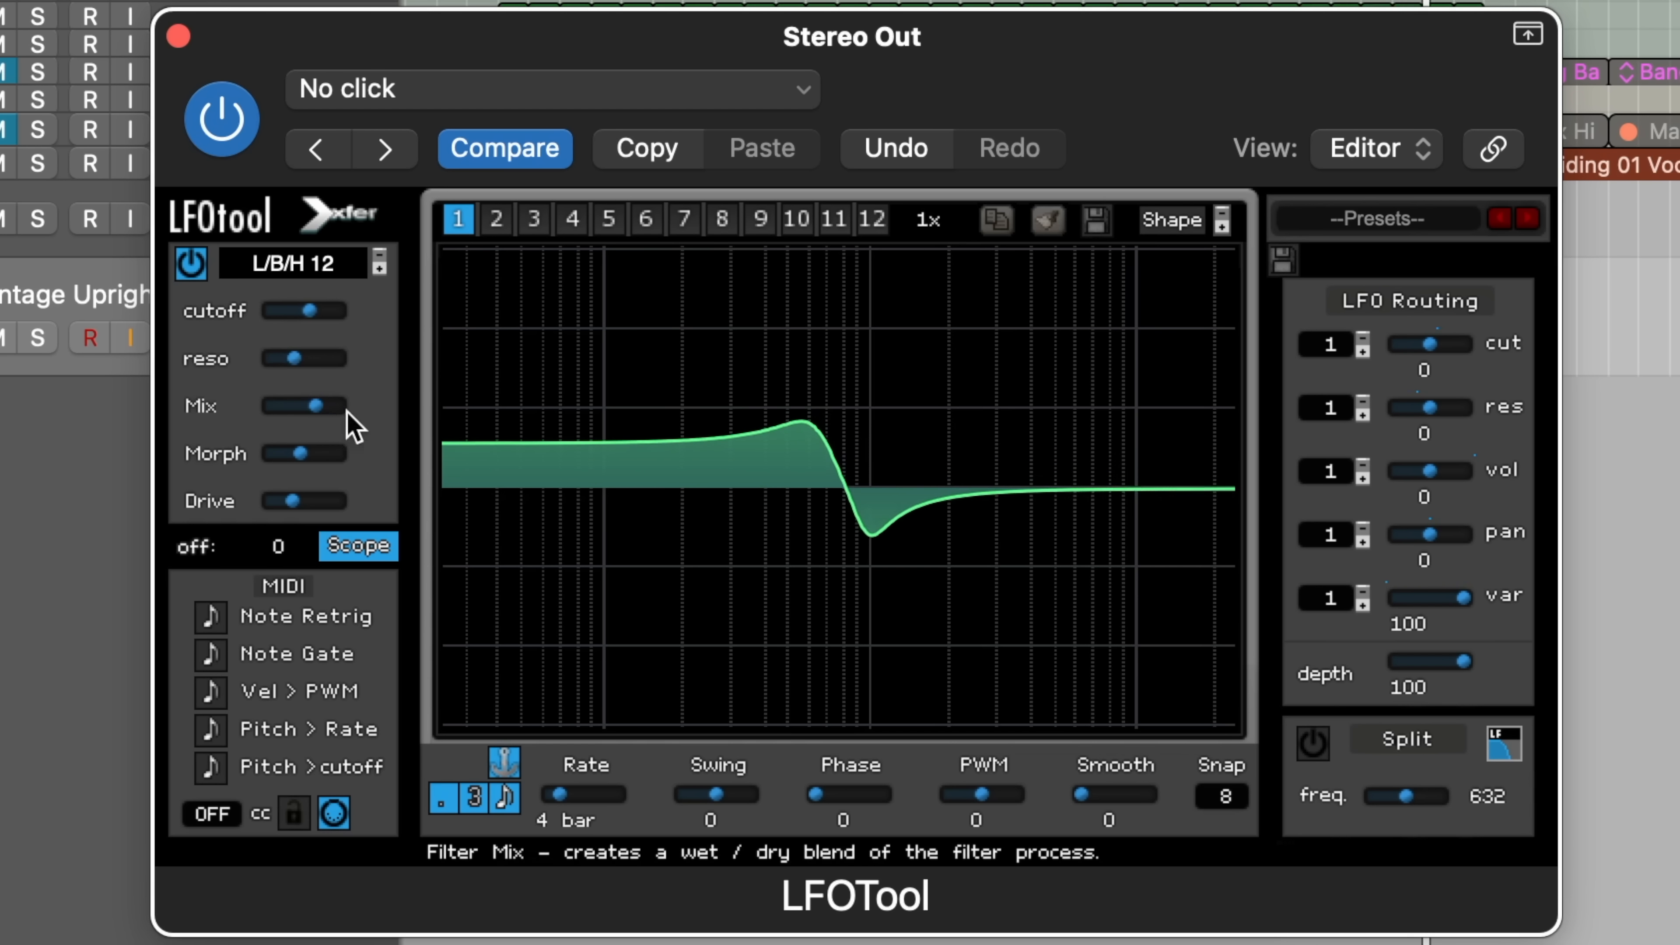
drag(347, 410, 466, 434)
drag(291, 453, 330, 469)
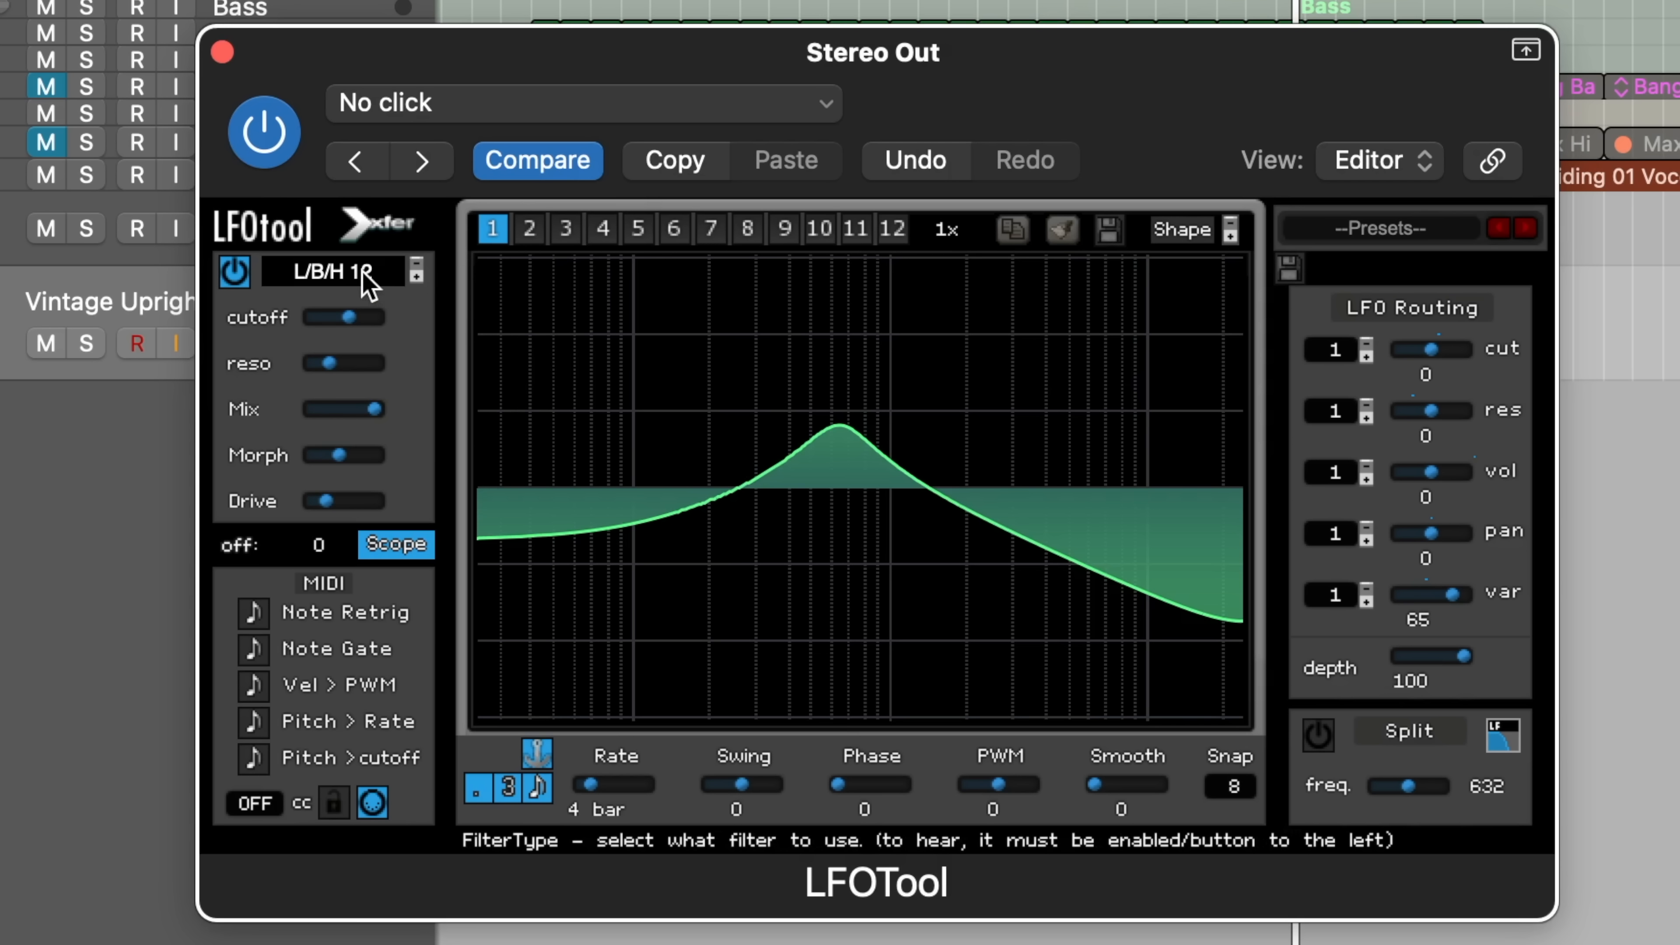
Step: Switch the filter type to the Flg + flanger
click(320, 268)
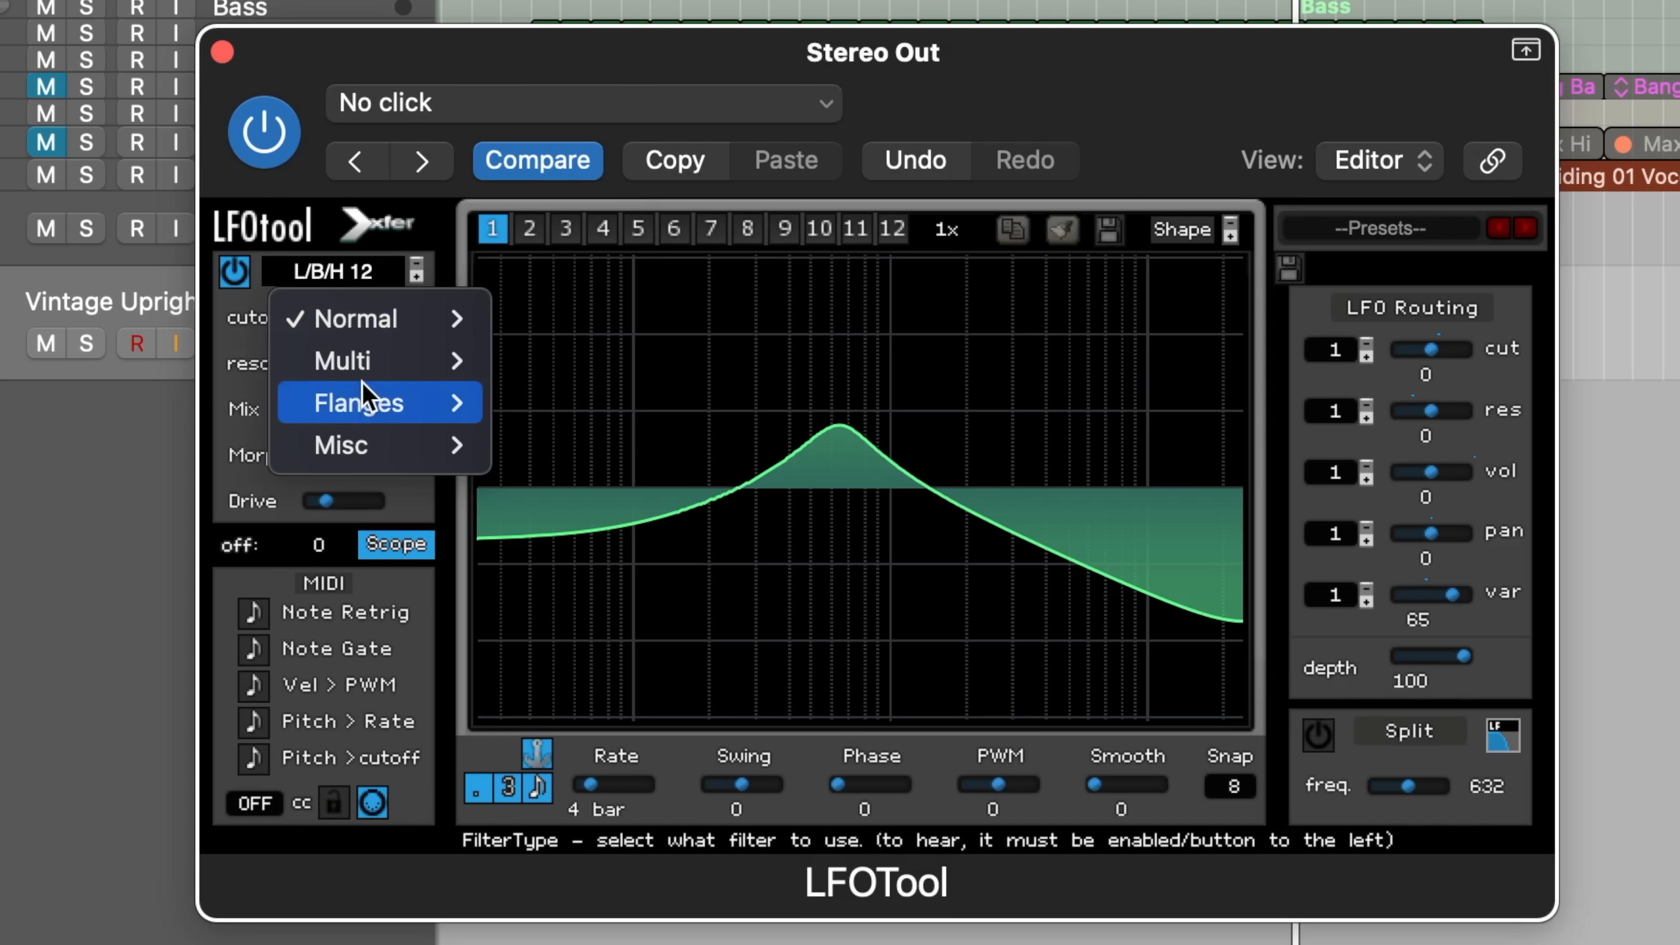
mouse_move(380, 407)
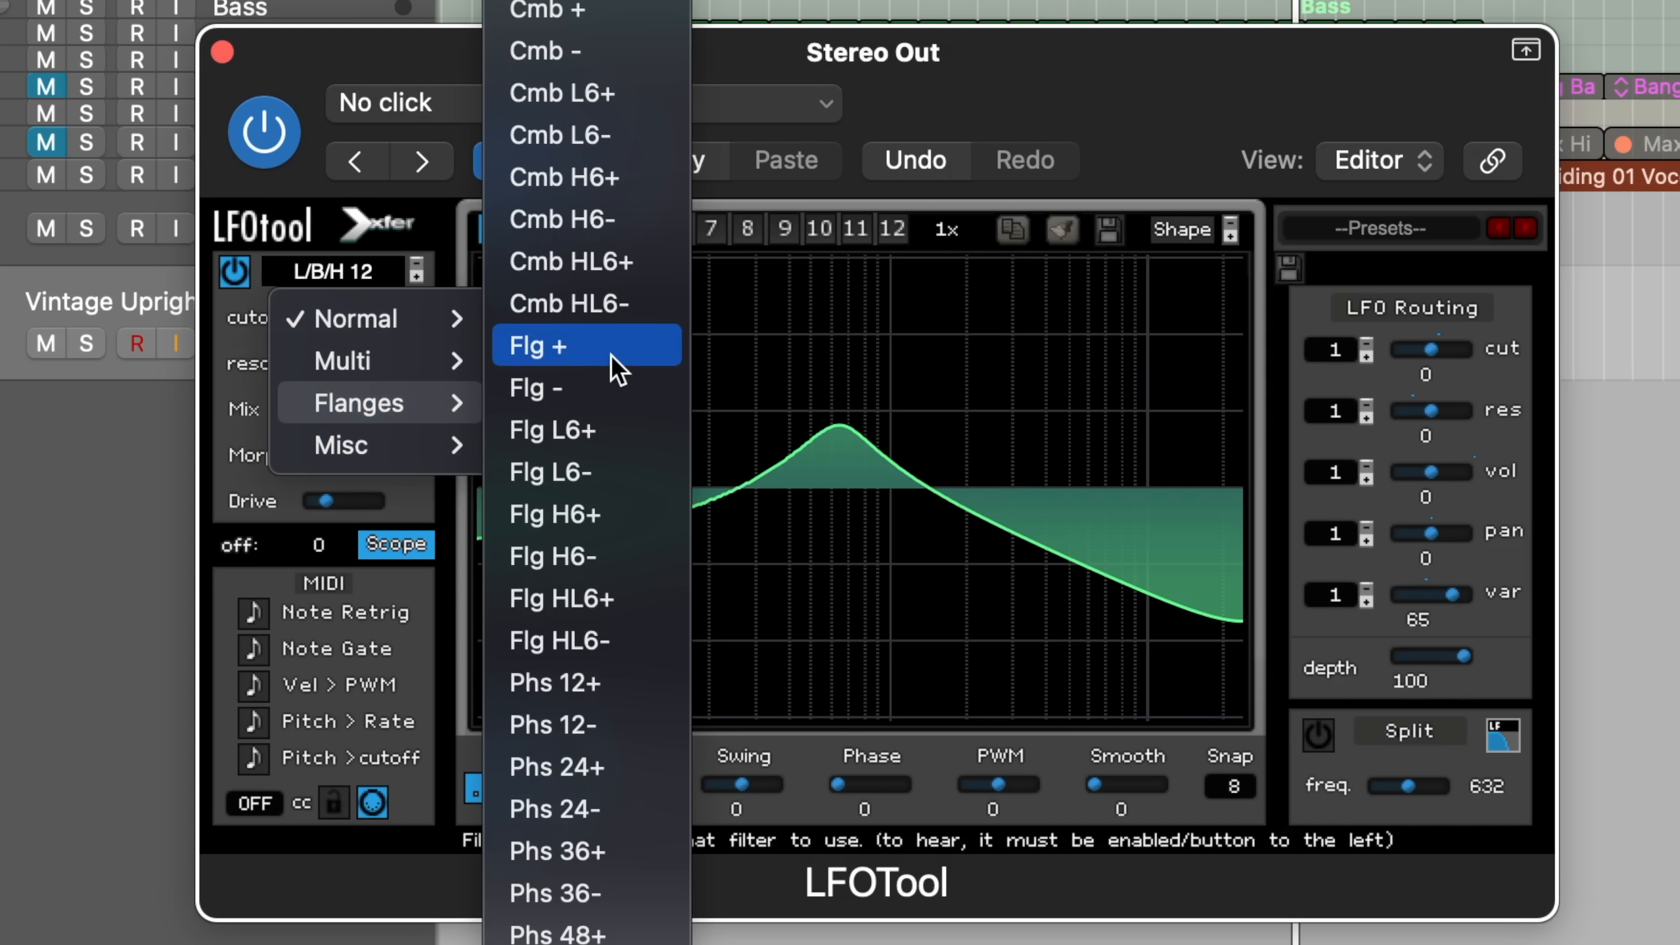
click(617, 371)
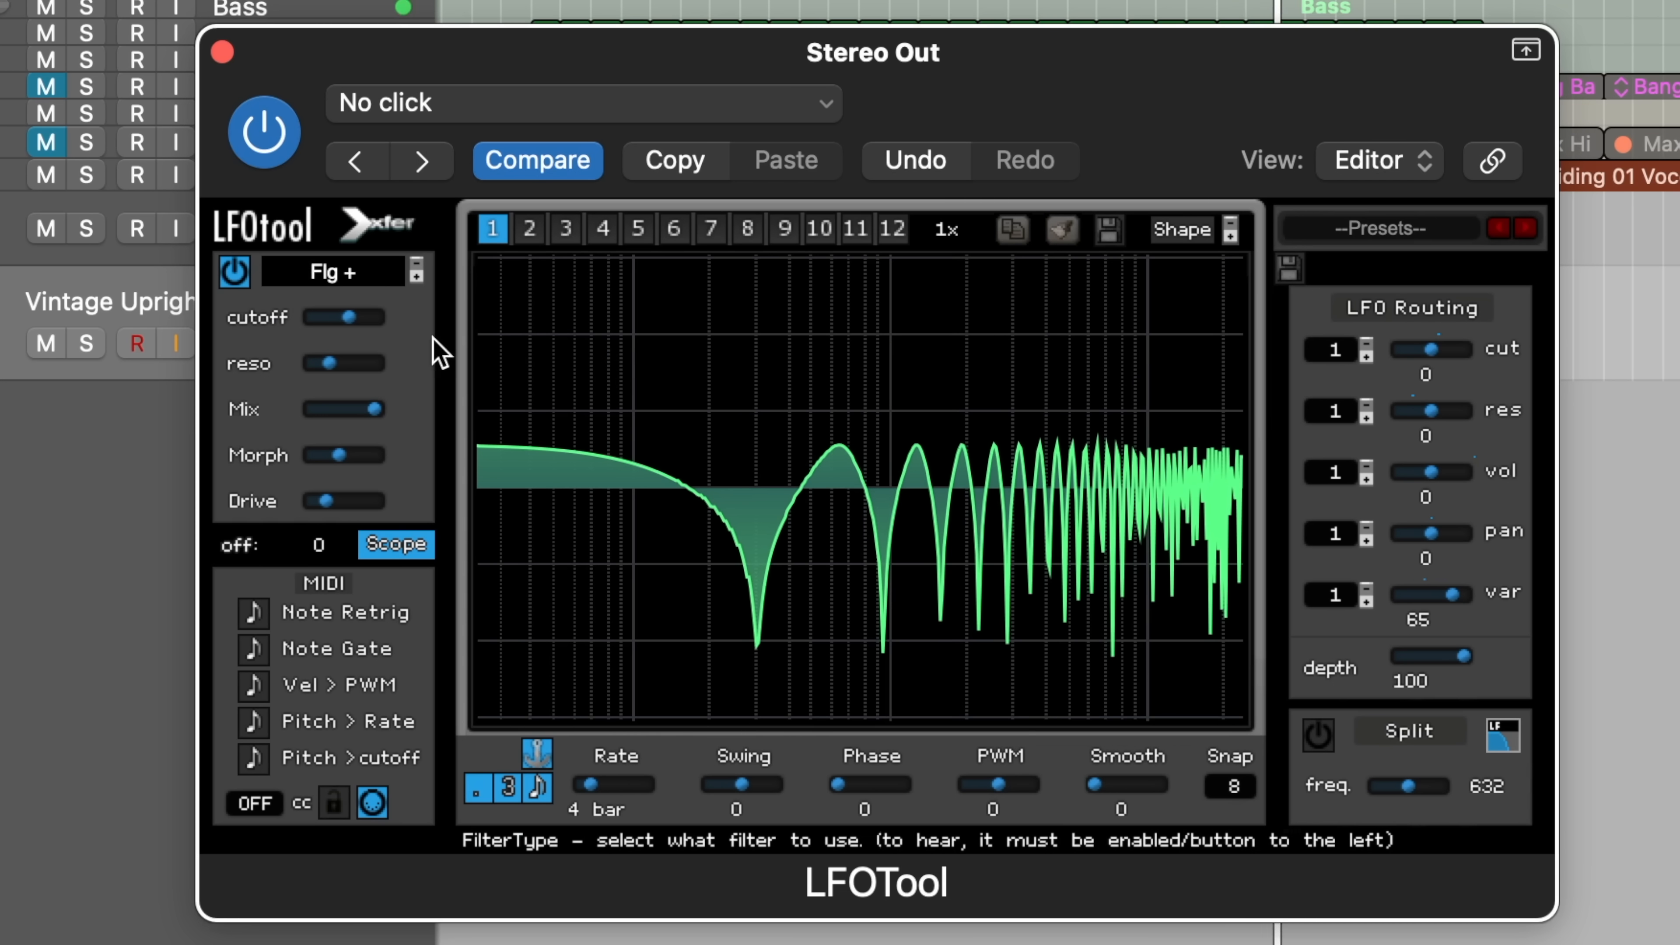
Step: Reduce the flanger's wet mix, settle the cutoff higher, and route the LFO to cutoff at 77
drag(346, 322, 232, 322)
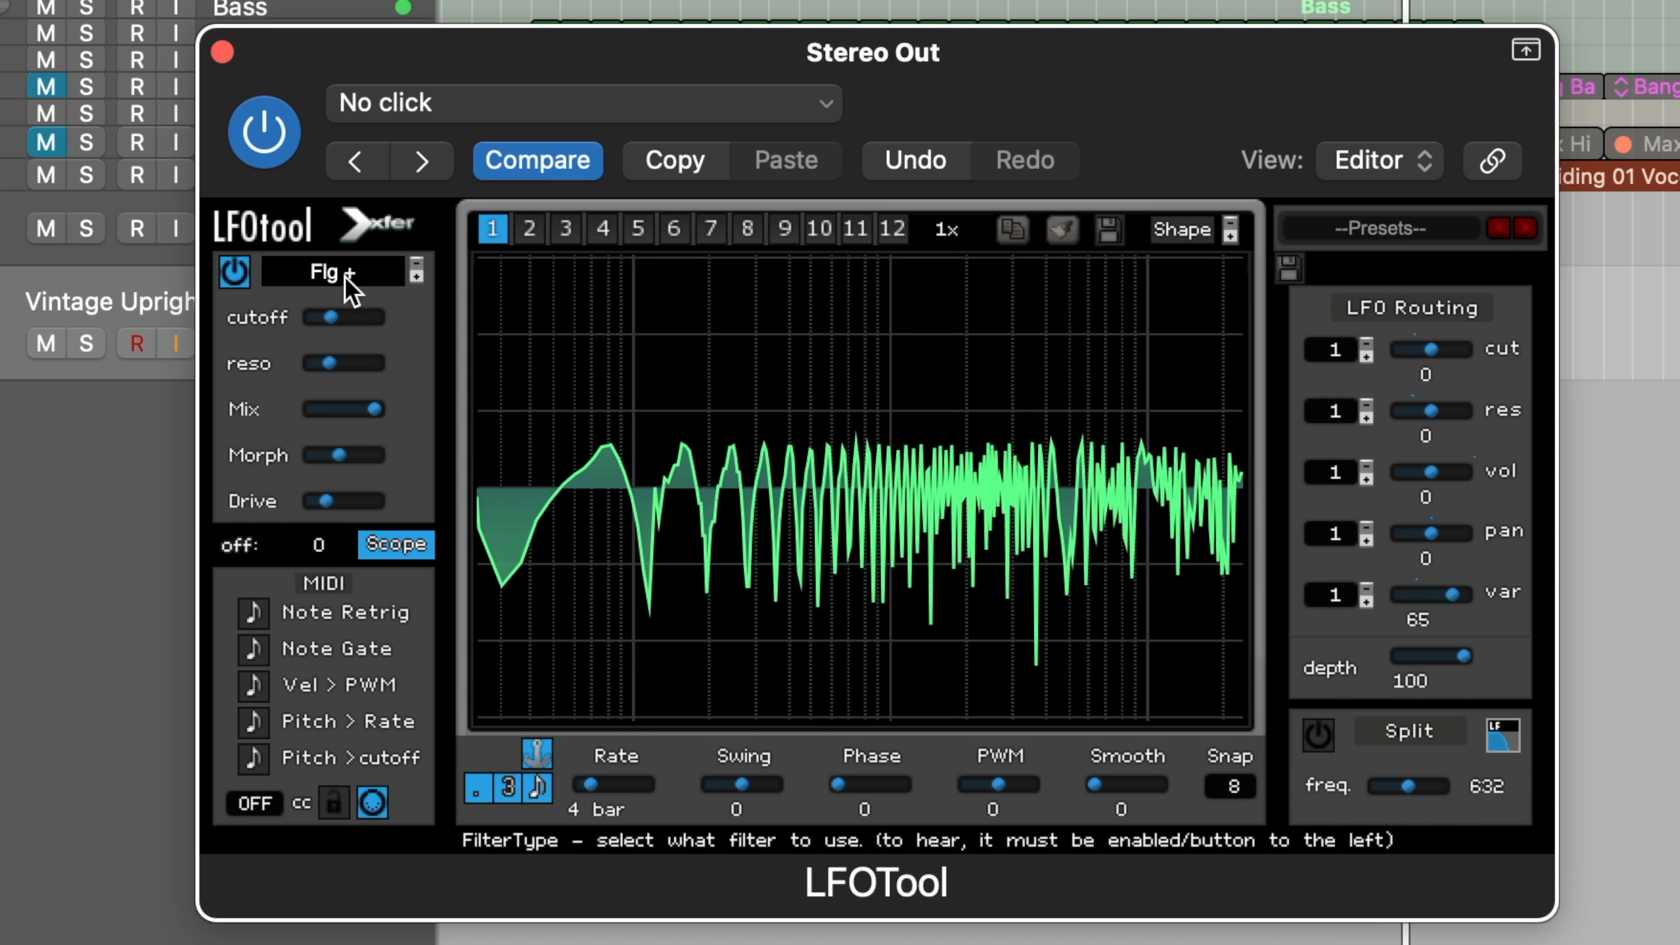
drag(375, 416, 261, 394)
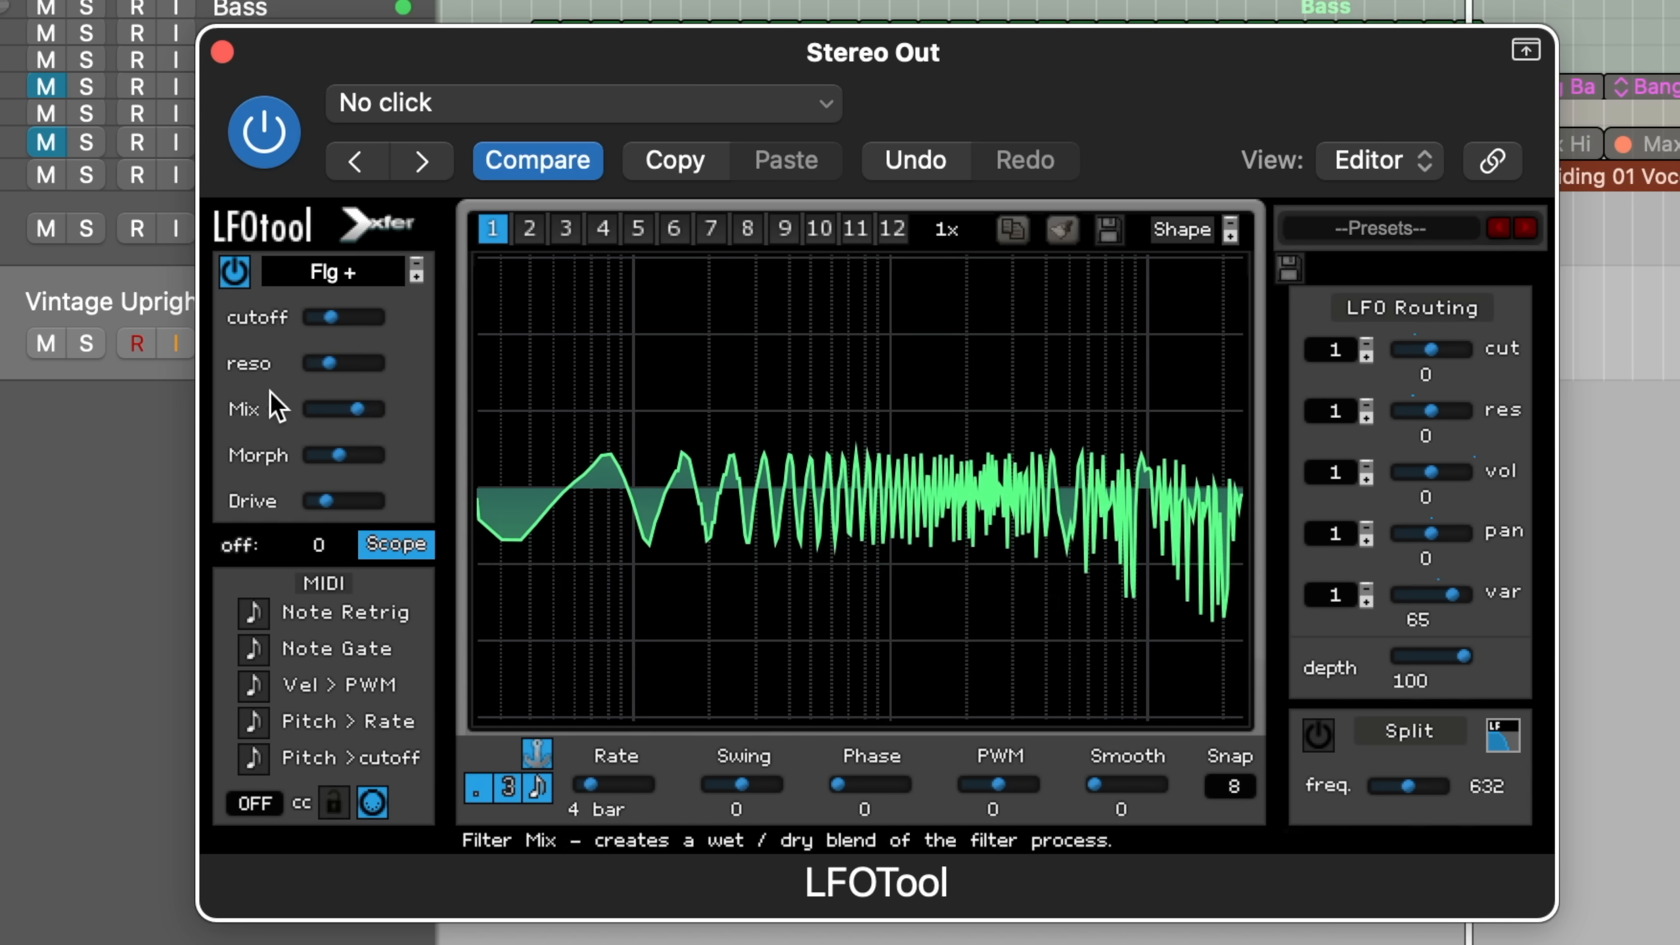
drag(334, 319, 370, 322)
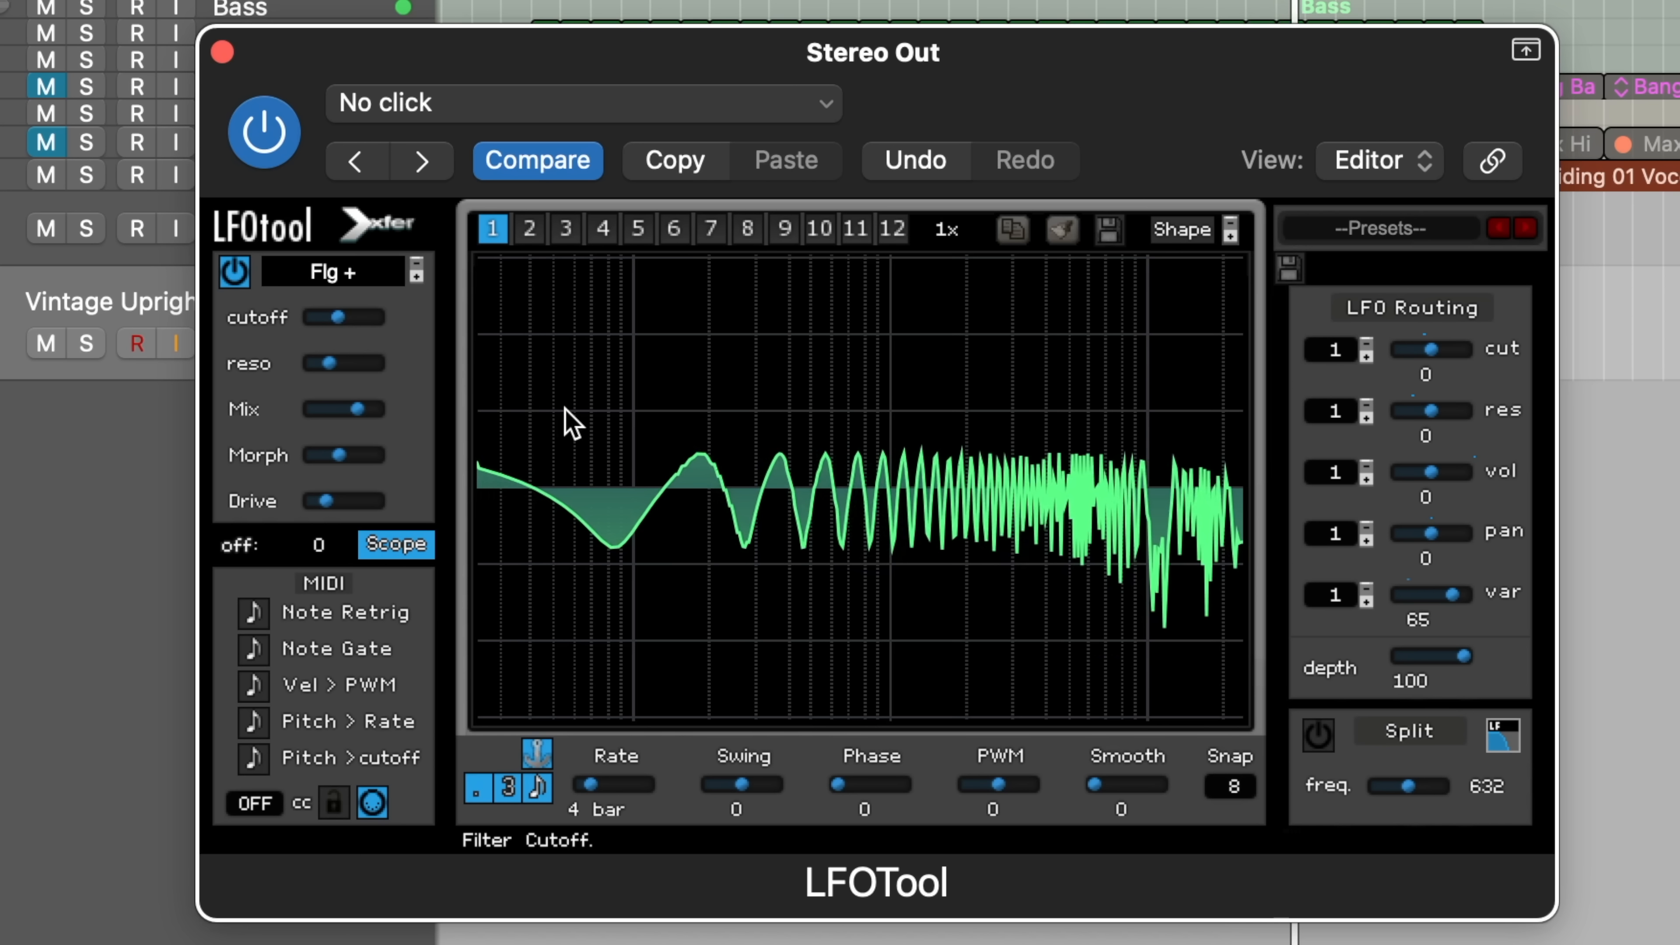
drag(349, 319, 479, 307)
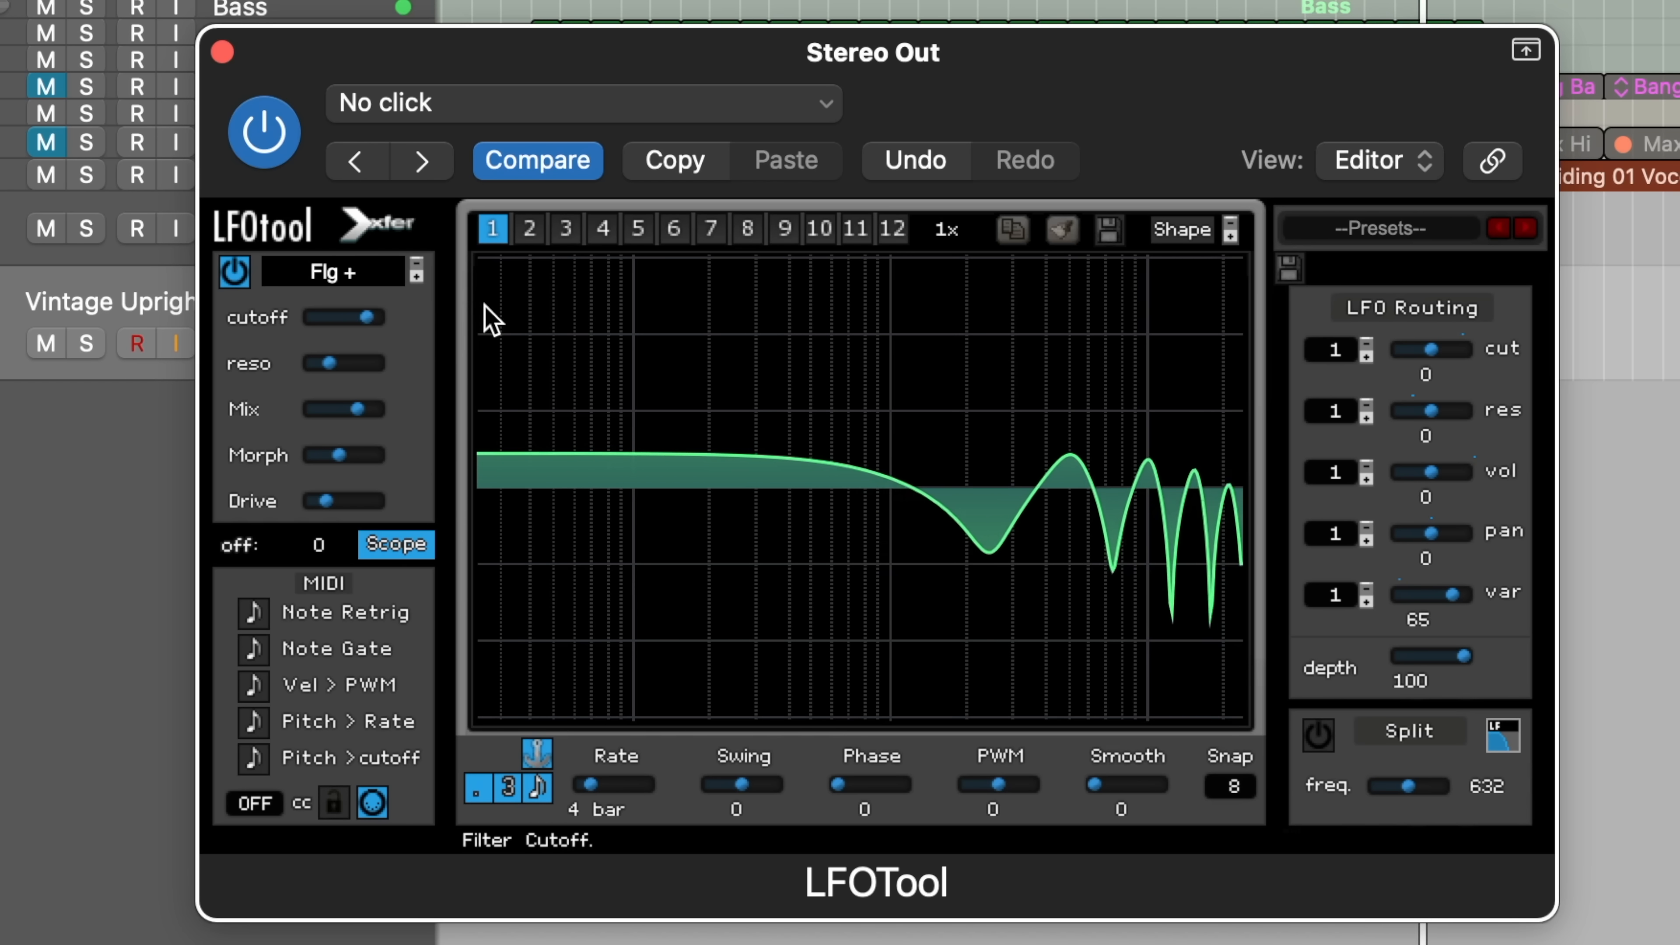
drag(1425, 359, 1568, 348)
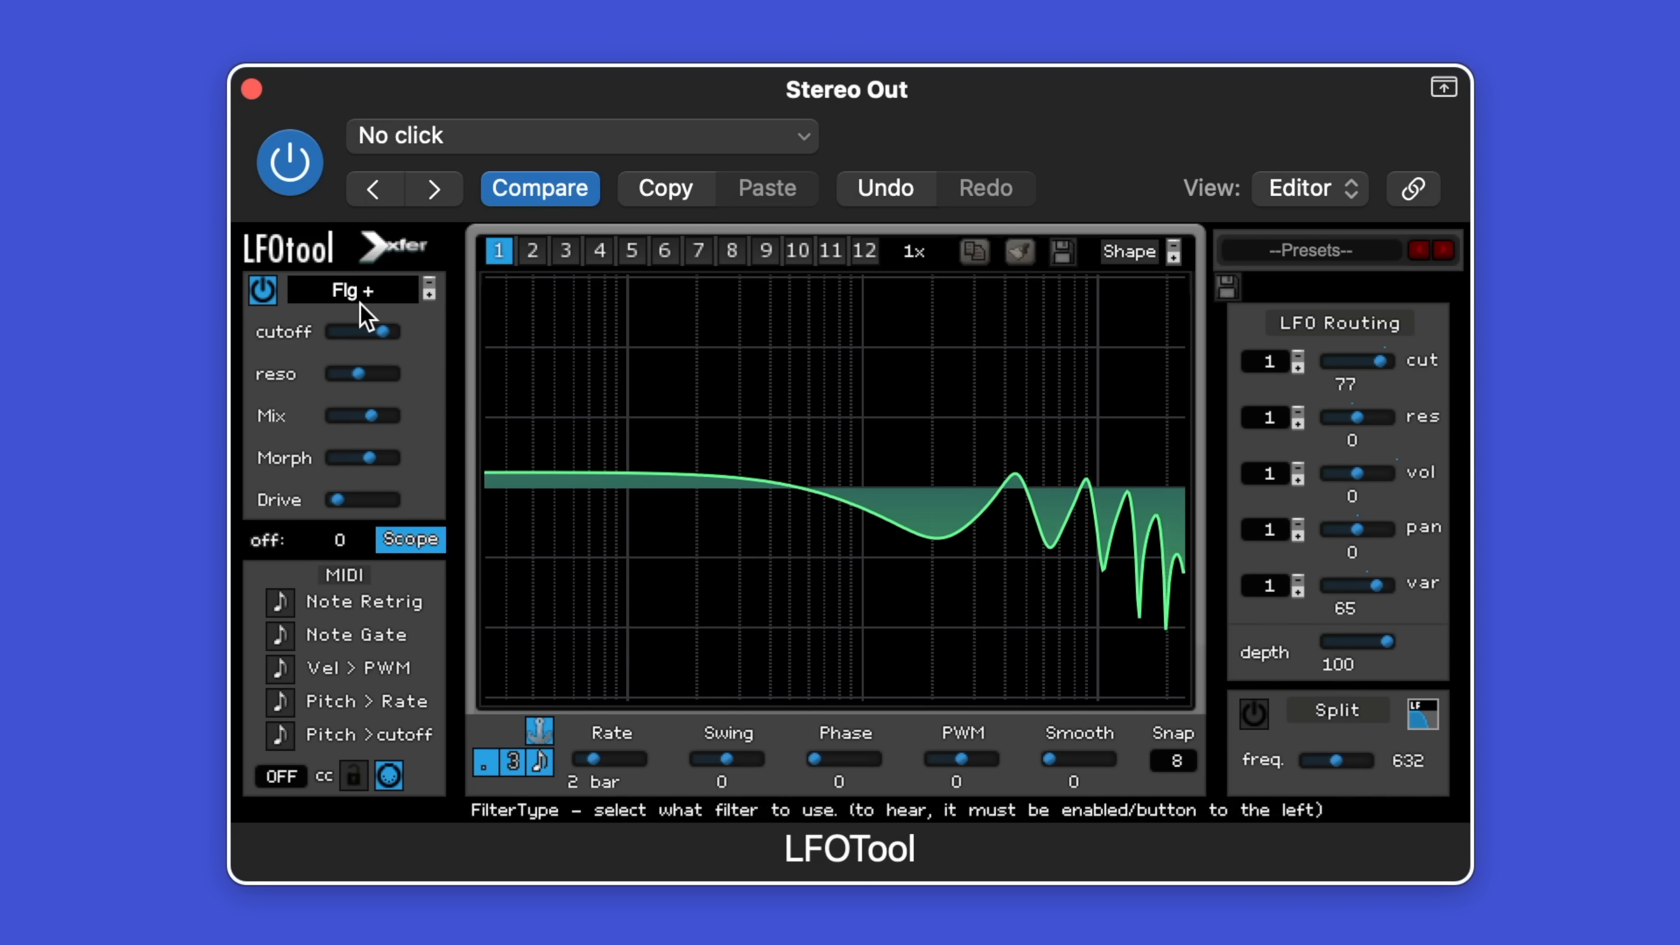
Step: Select the Formant-I filter from the Misc filter types
click(371, 294)
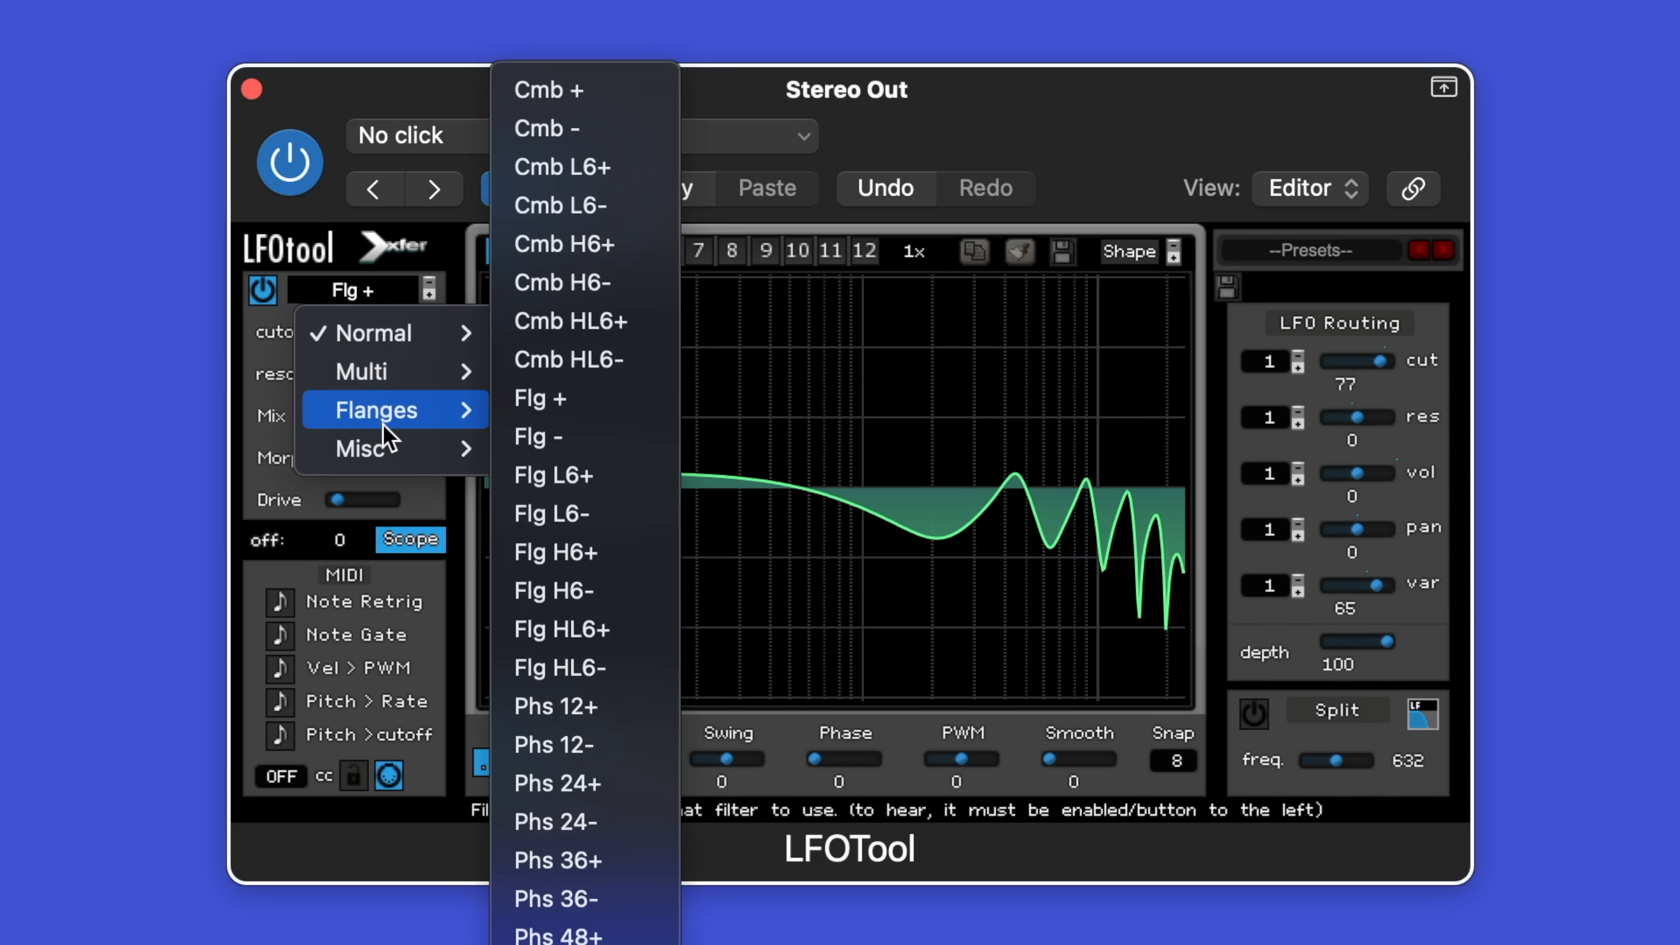
mouse_move(397, 452)
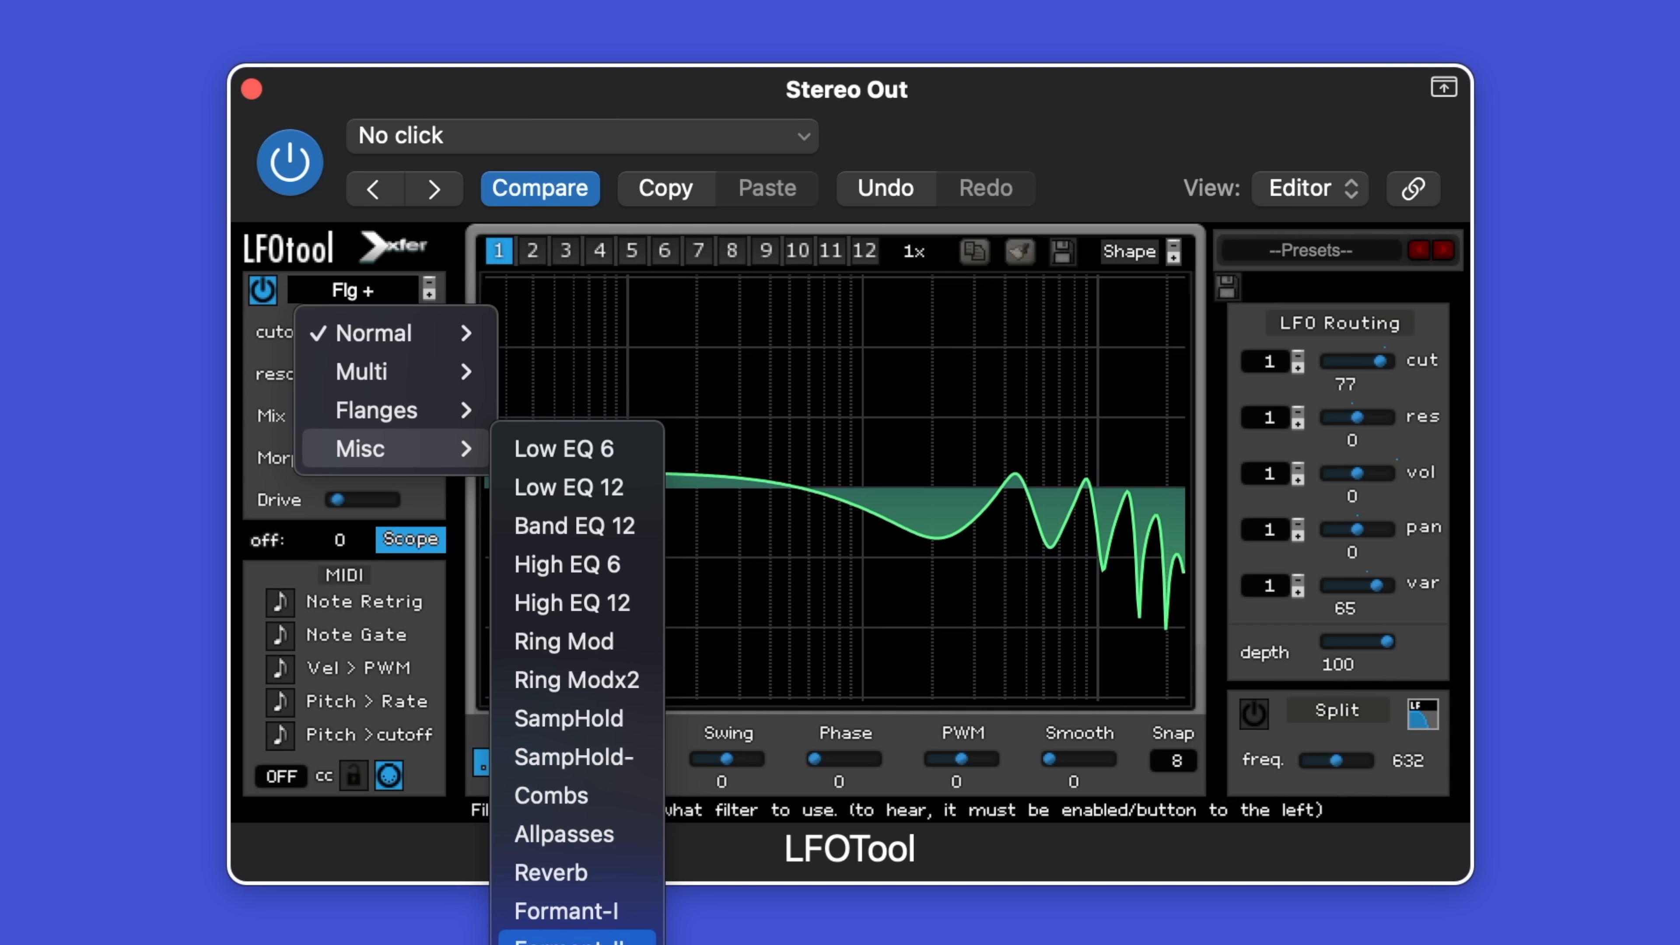
click(614, 913)
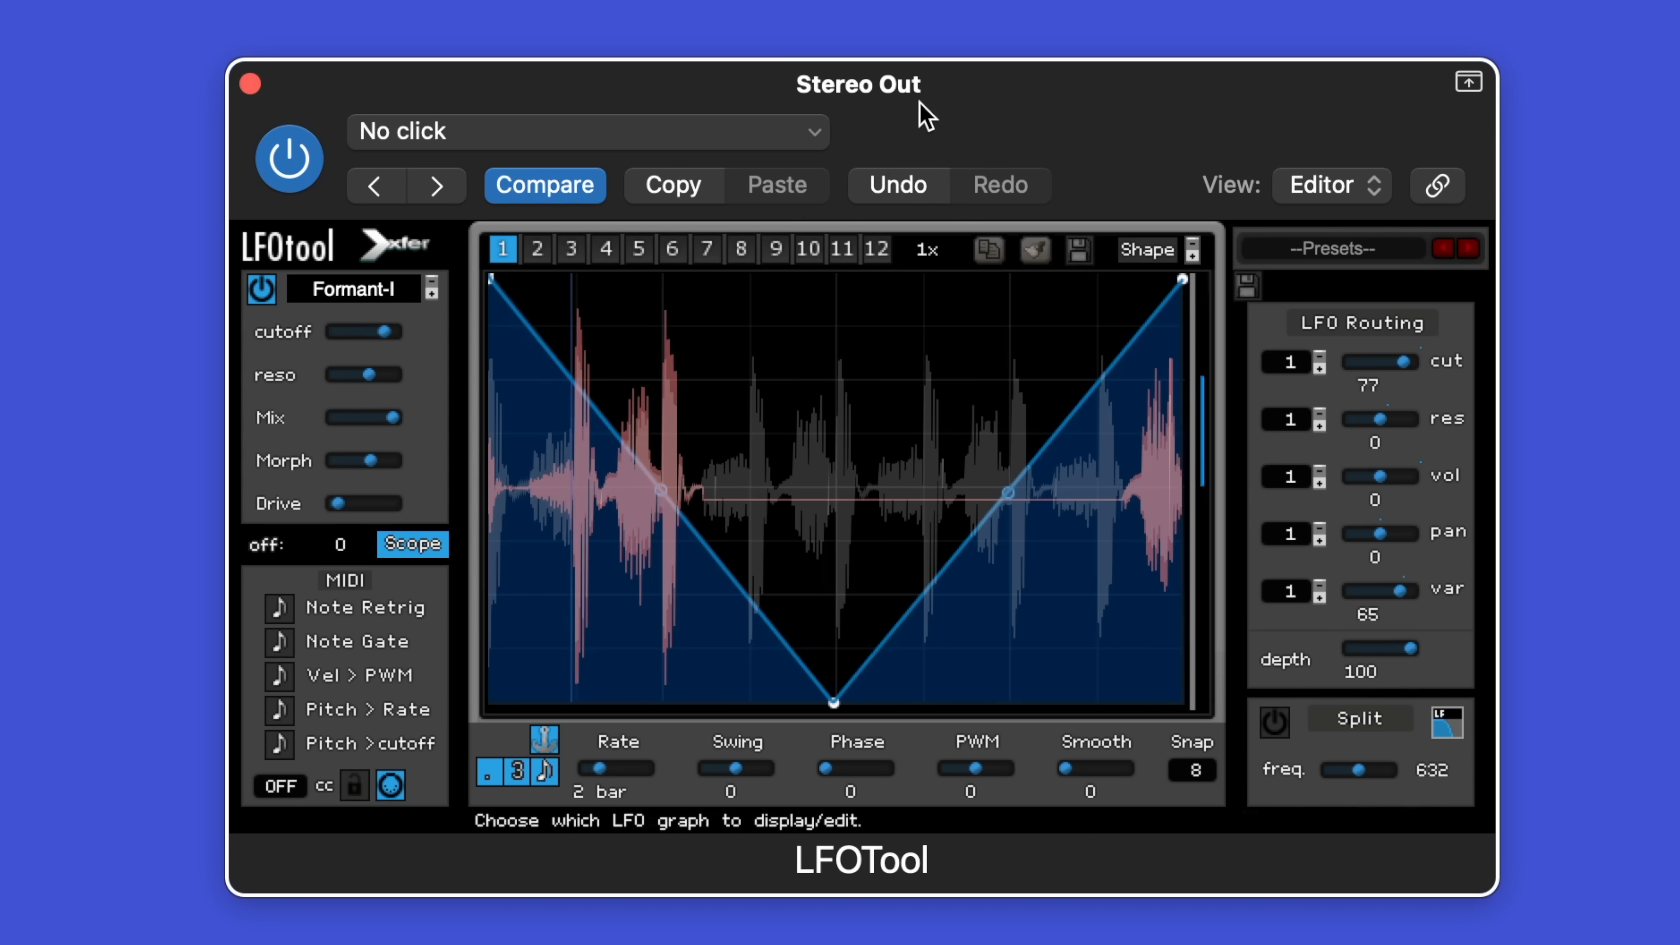
Step: Raise the formant filter's resonance and drive, and shift Morph lower
mouse_move(368, 443)
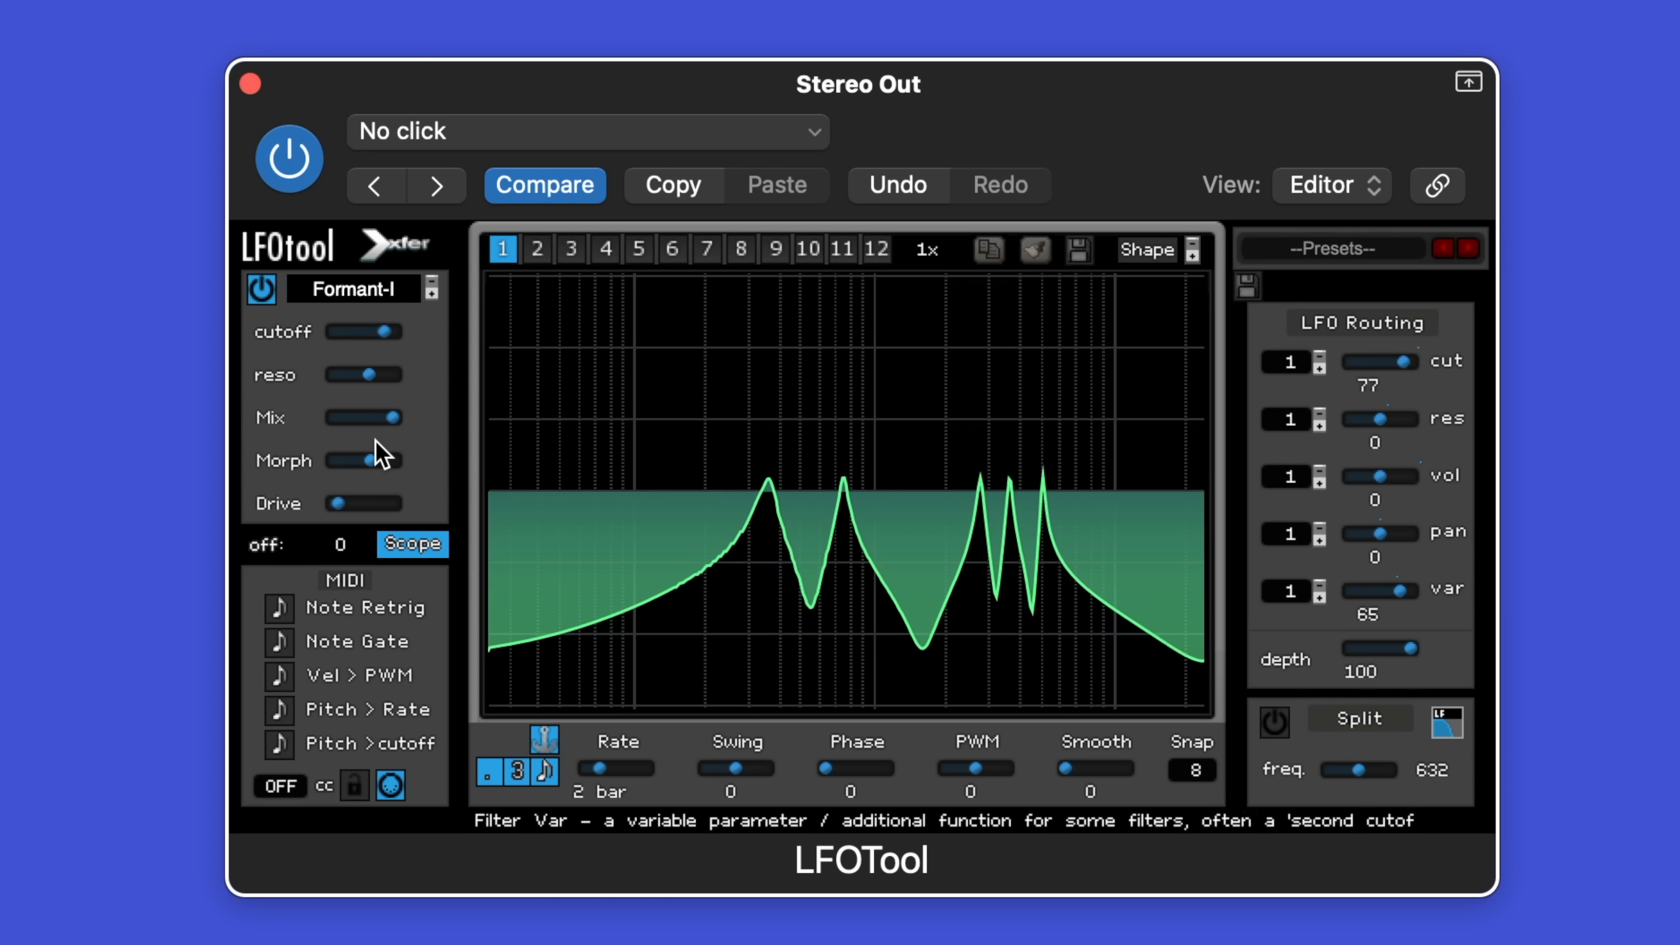
drag(375, 383, 299, 397)
drag(339, 510, 431, 494)
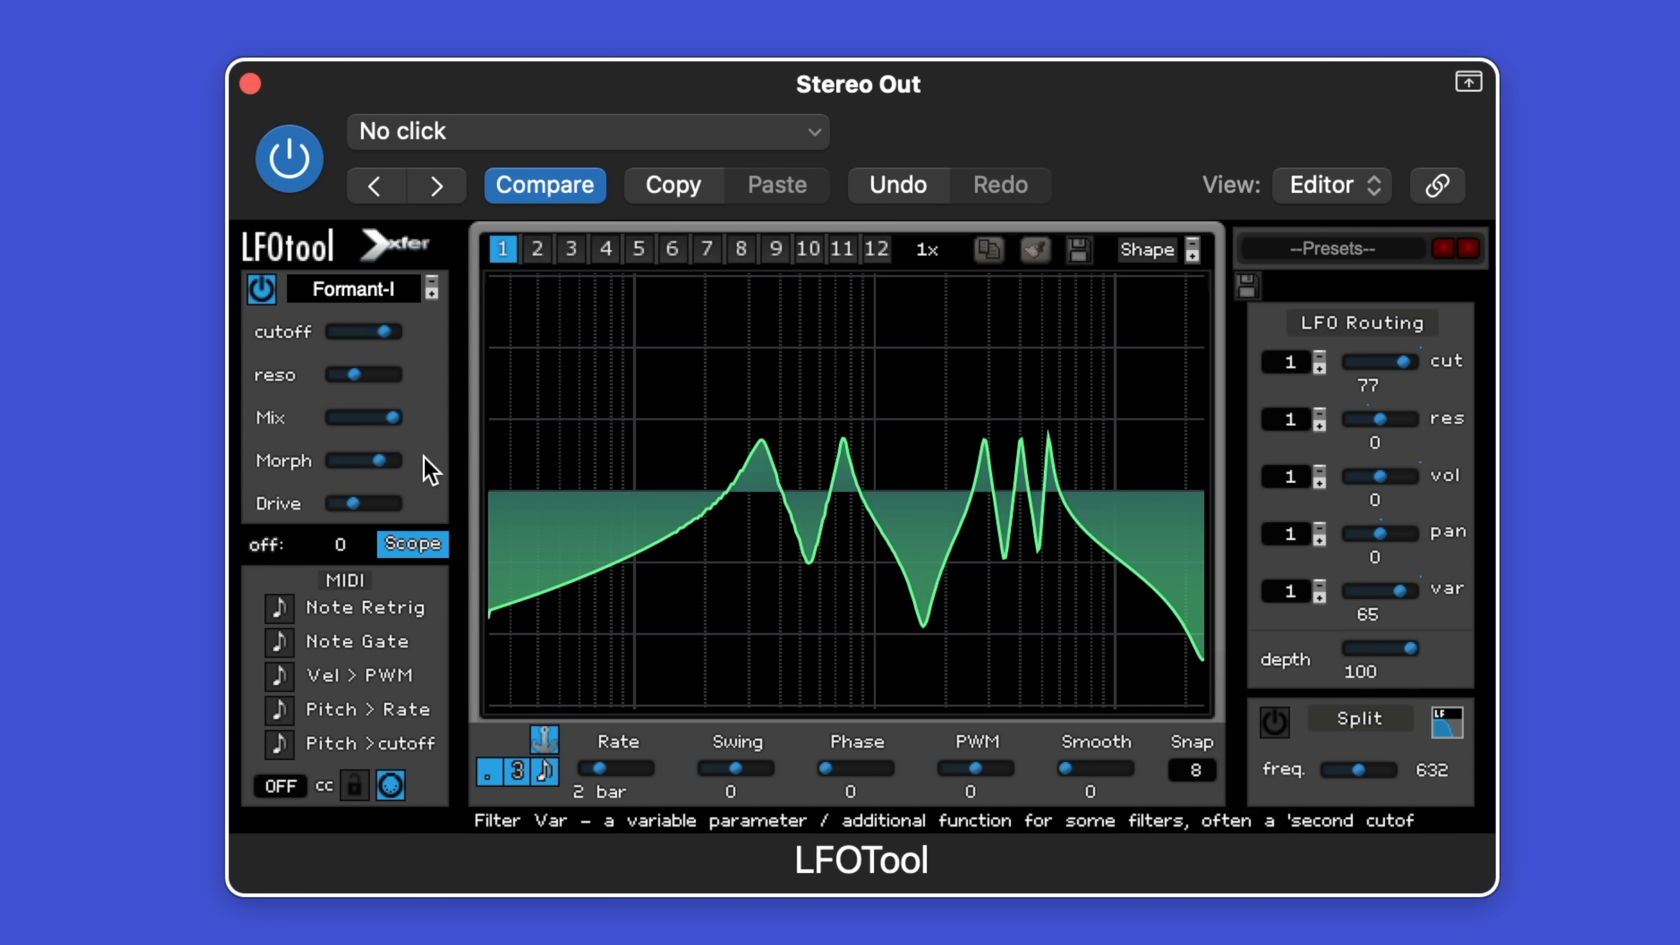
mouse_move(440, 468)
mouse_down()
mouse_move(338, 482)
mouse_move(411, 481)
mouse_up()
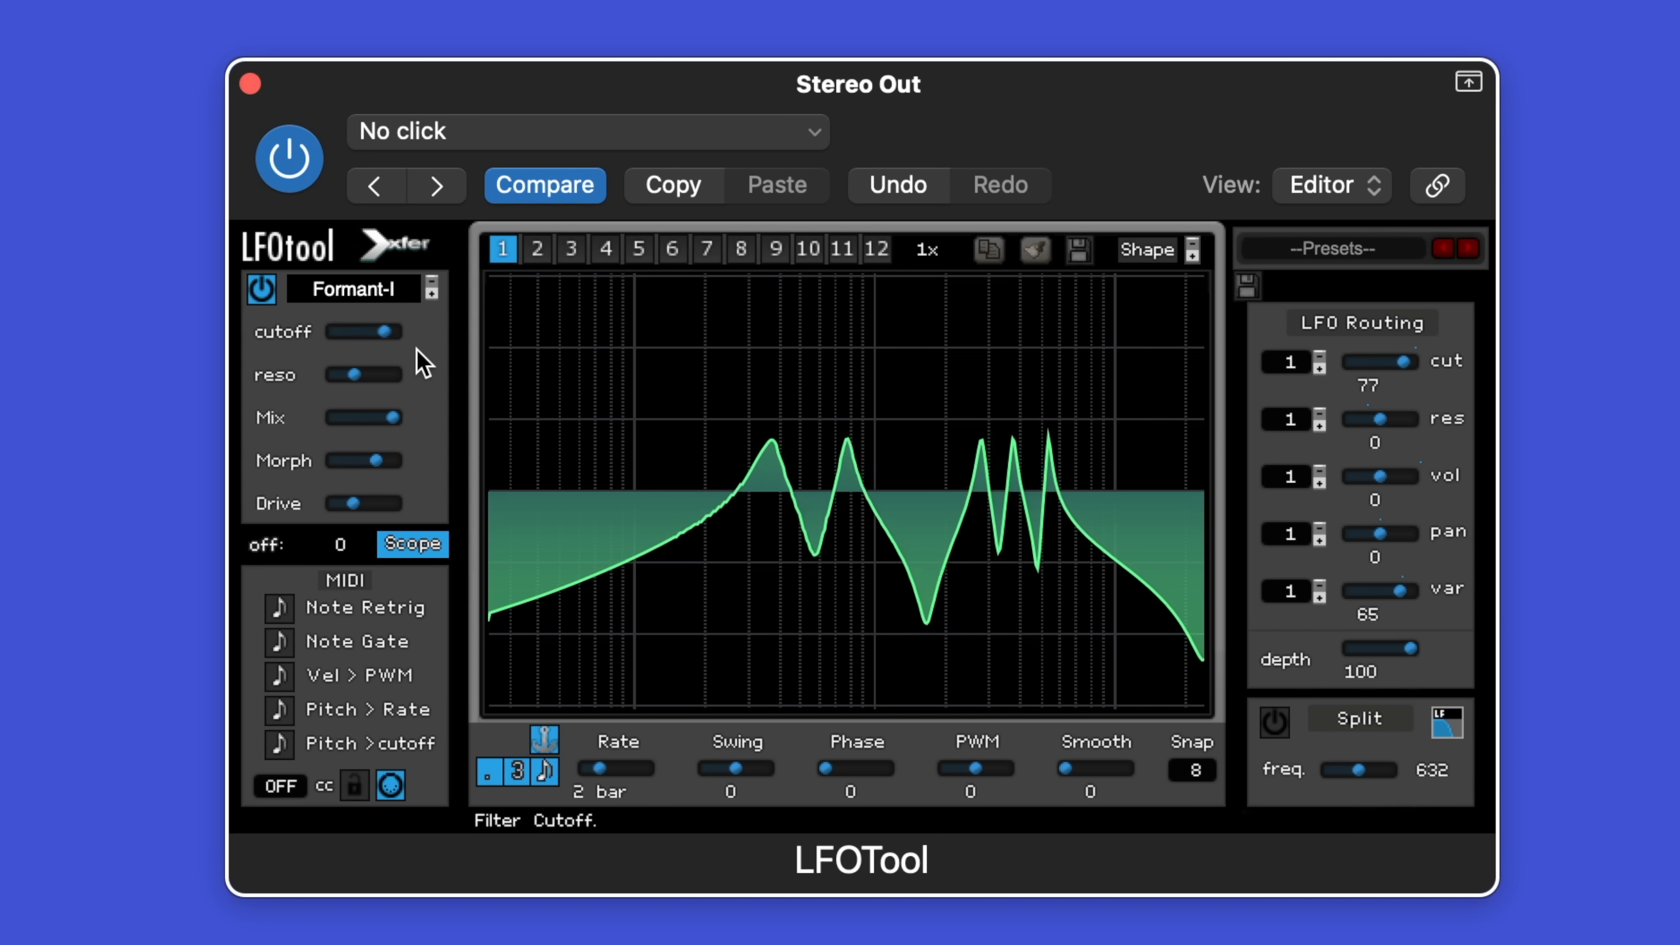
Step: Pull the Formant-I Mix down to 0%, then bring it back to about 40% wet
drag(393, 418, 334, 417)
mouse_move(2, 407)
mouse_down()
mouse_move(49, 395)
mouse_move(499, 427)
mouse_move(1, 397)
mouse_up()
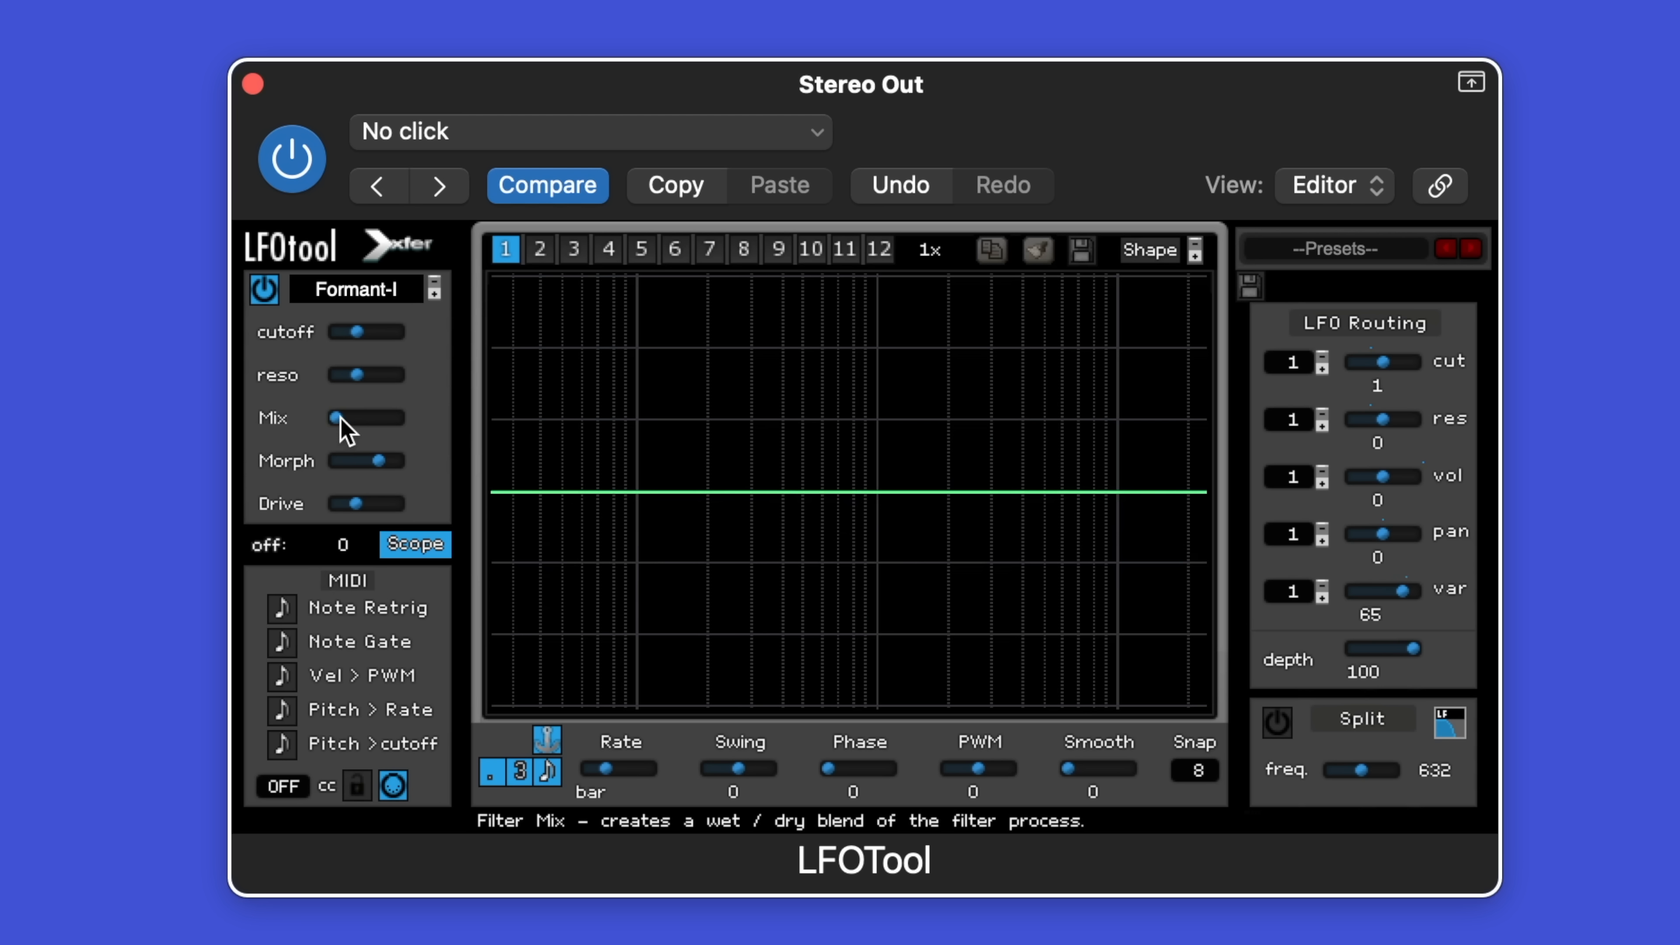
drag(346, 430, 507, 425)
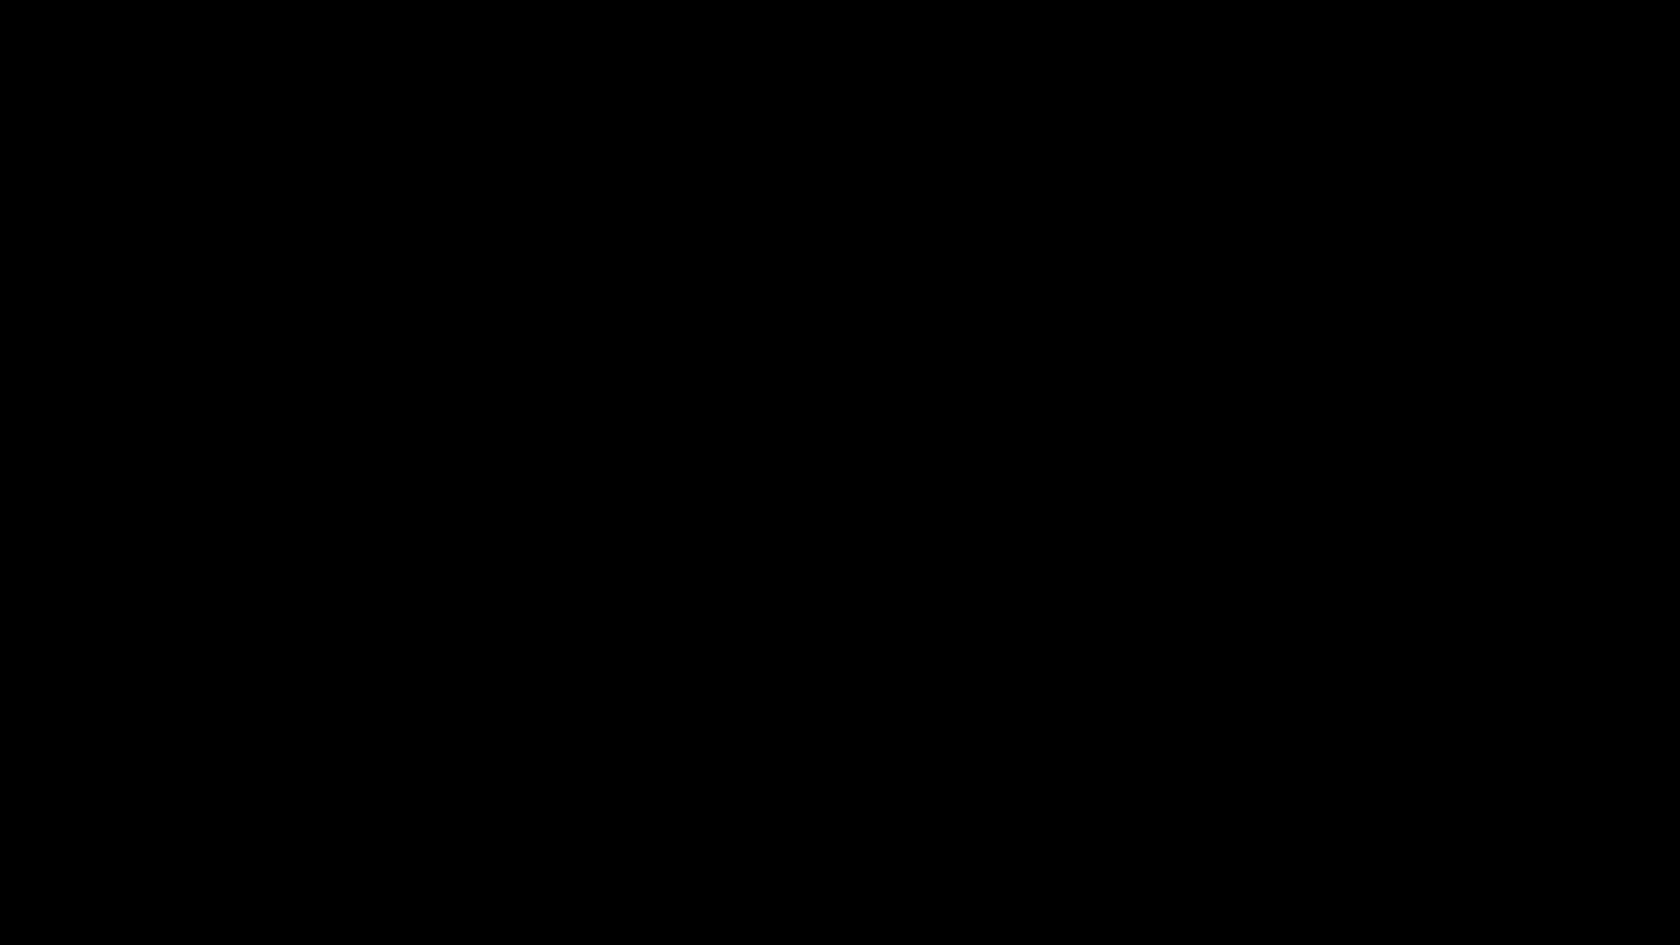